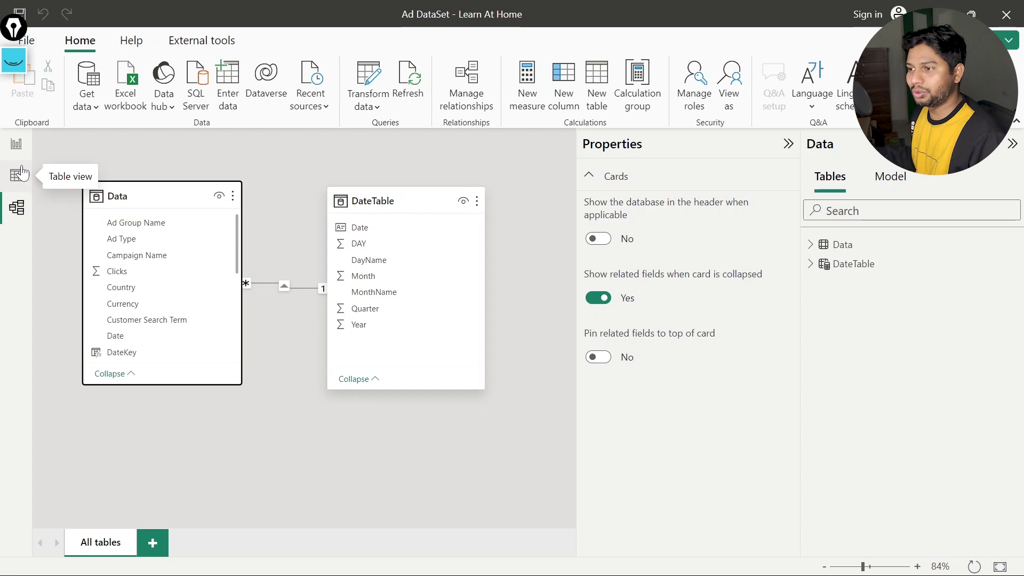
- Open the report page and replace the spend values in the year and month matrix with the Clicks field
click(17, 144)
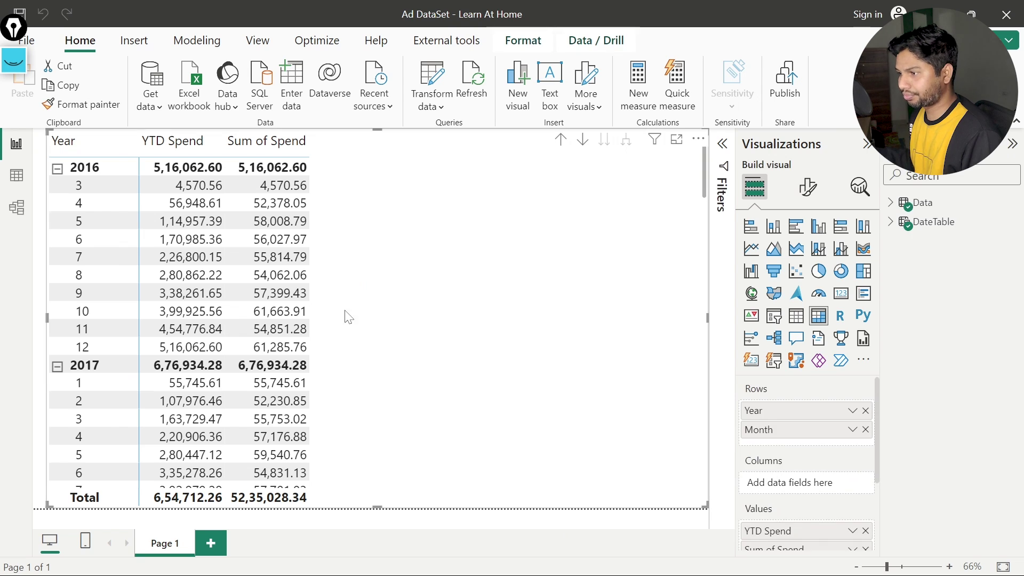
scroll(121, 397, down, 2)
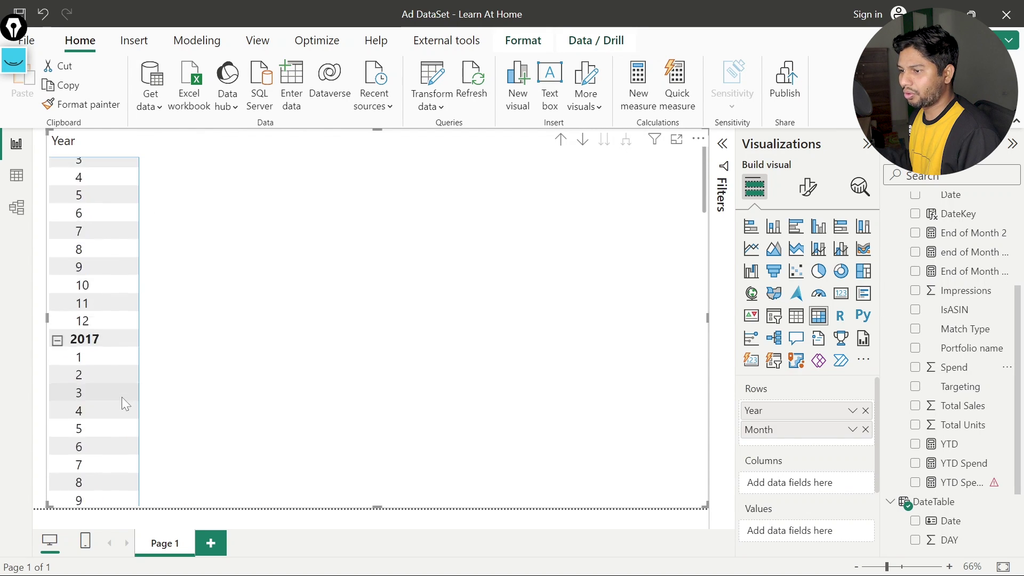
scroll(122, 397, up, 2)
scroll(961, 365, down, 3)
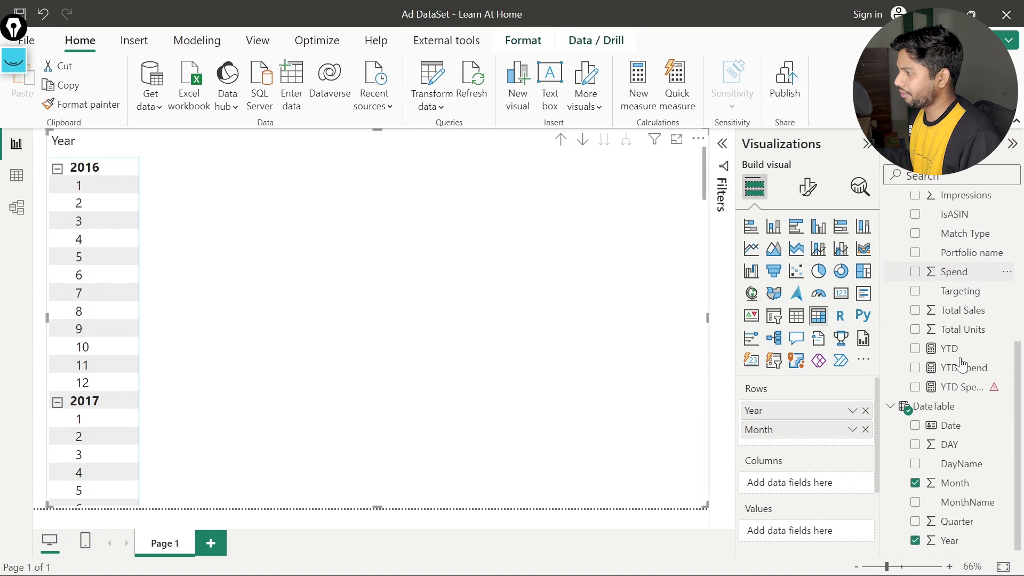
scroll(961, 365, up, 5)
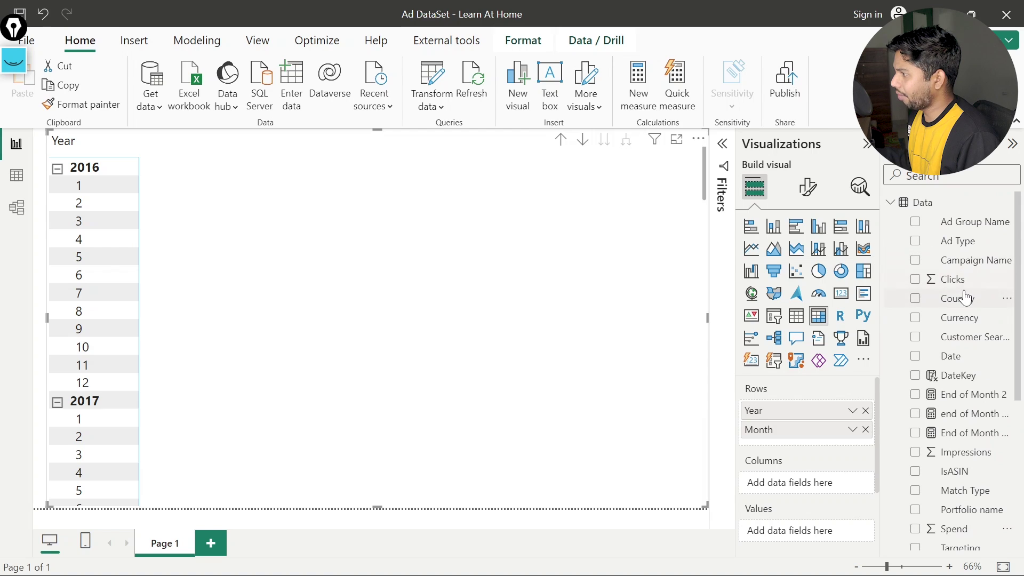
drag(955, 279, 368, 290)
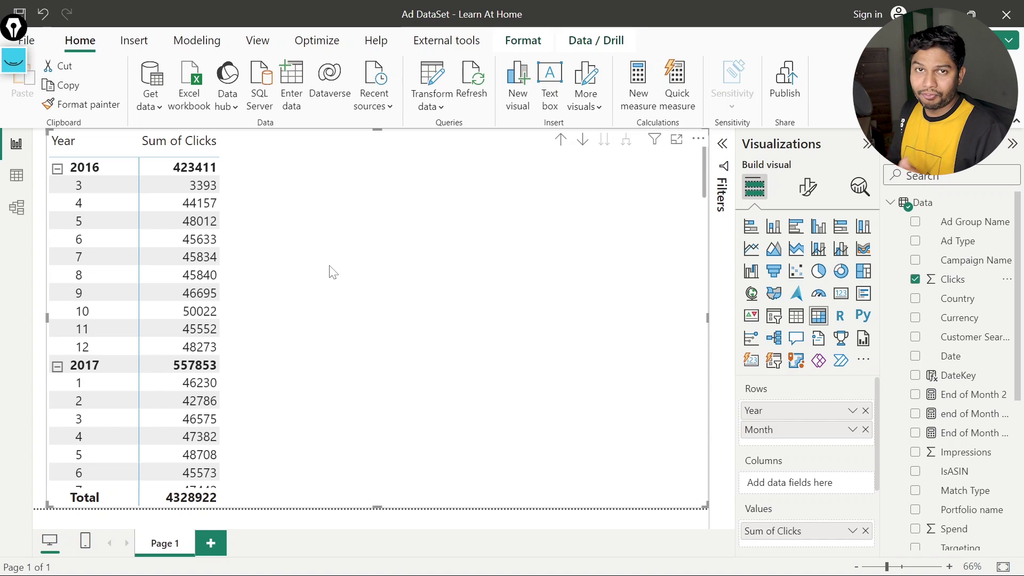
- Annotate the matrix with handwritten YTD notes and an outline around months 3 to 8 of 2016
key(ctrl+shift+p)
mouse_move(238, 130)
mouse_down()
mouse_move(245, 142)
mouse_move(252, 126)
mouse_move(261, 132)
mouse_move(251, 136)
mouse_move(274, 133)
mouse_move(269, 121)
mouse_move(274, 150)
mouse_up()
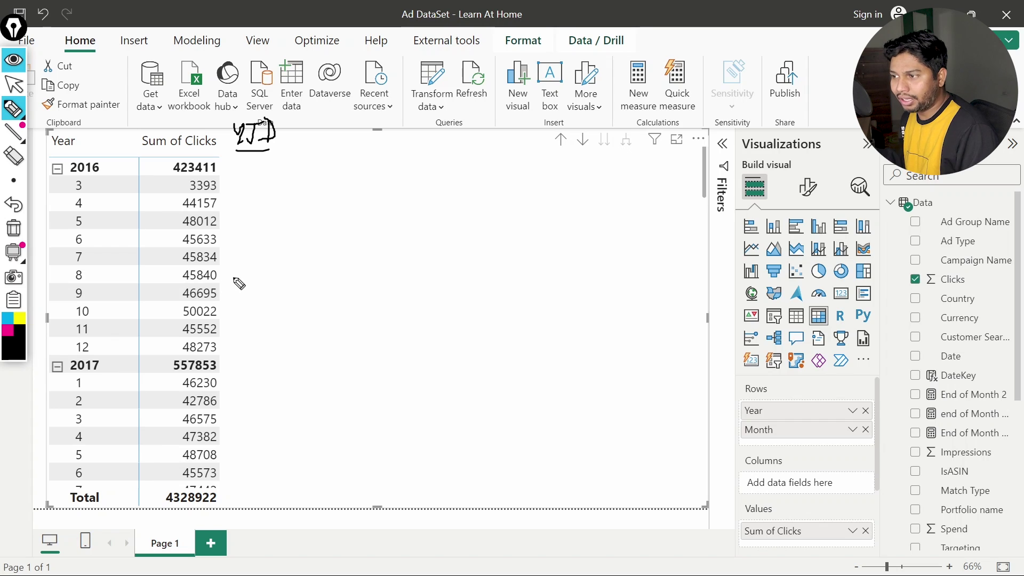
mouse_move(232, 269)
mouse_down()
mouse_move(279, 267)
mouse_move(272, 285)
mouse_move(283, 287)
mouse_move(305, 270)
mouse_move(327, 301)
mouse_move(351, 277)
mouse_move(347, 293)
mouse_move(360, 295)
mouse_move(454, 280)
mouse_move(482, 261)
mouse_move(482, 304)
mouse_up()
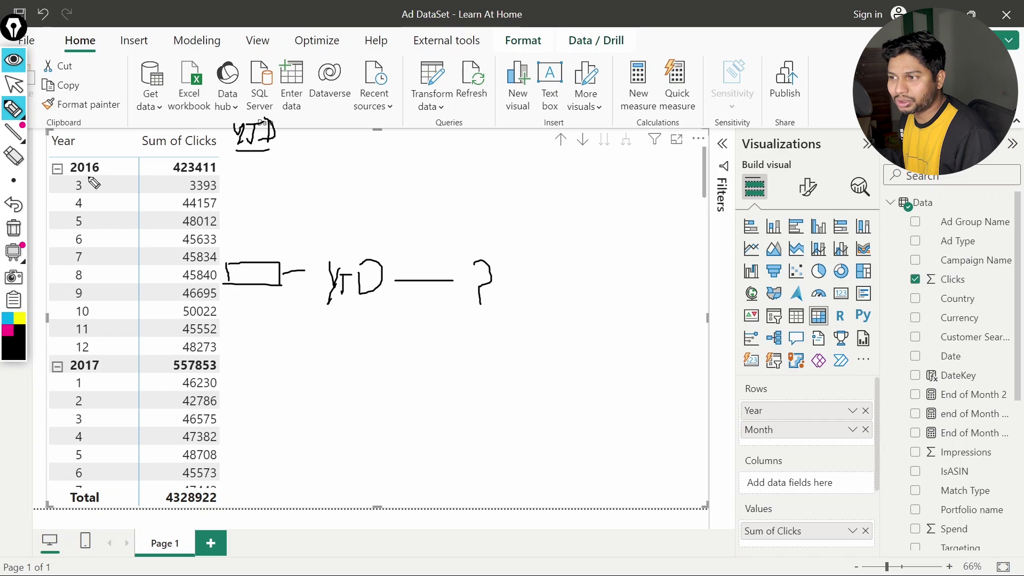
mouse_move(92, 173)
mouse_down()
mouse_move(65, 175)
mouse_move(57, 266)
mouse_move(85, 285)
mouse_move(92, 174)
mouse_up()
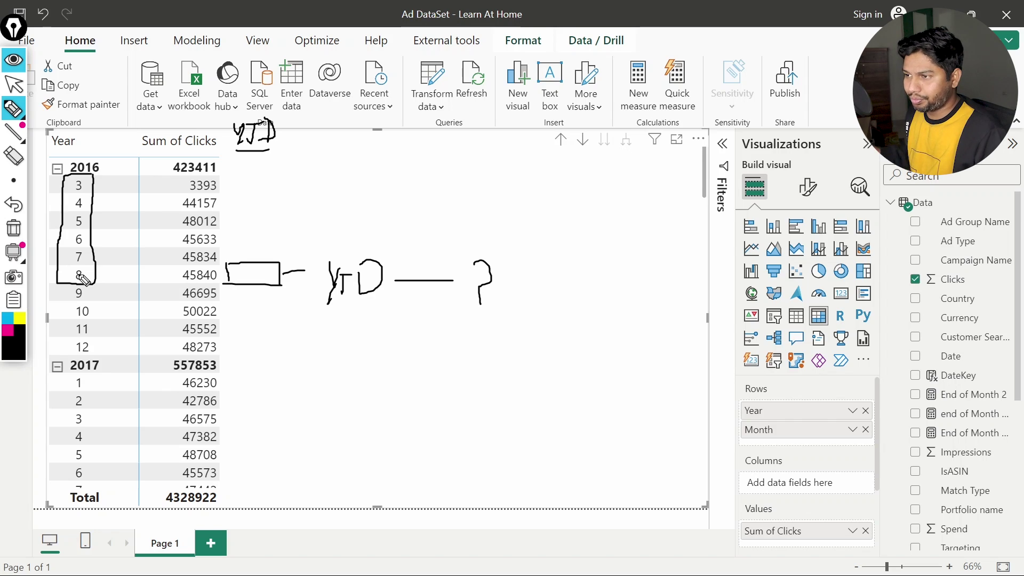
scroll(286, 371, up, 3)
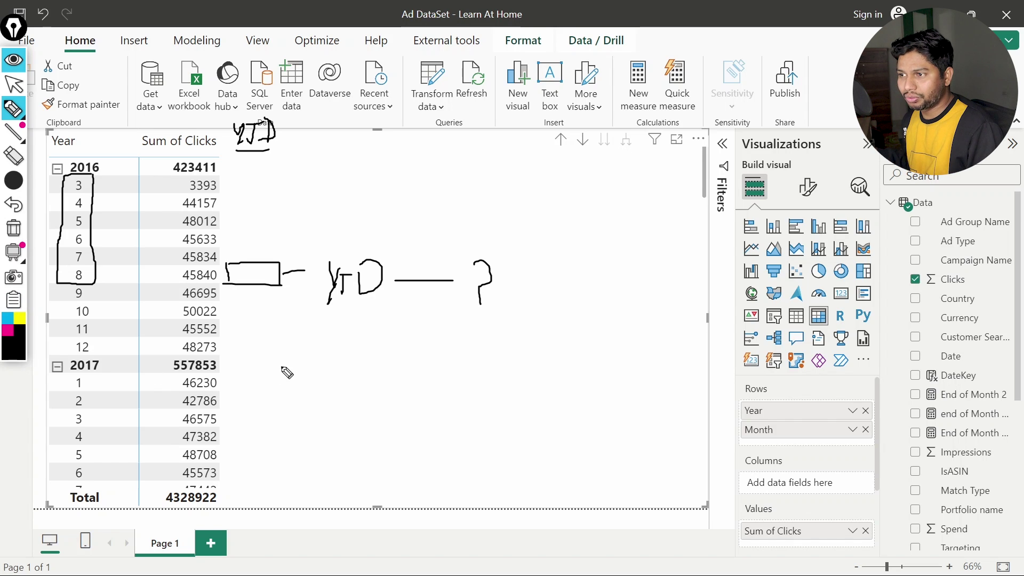
scroll(282, 370, down, 3)
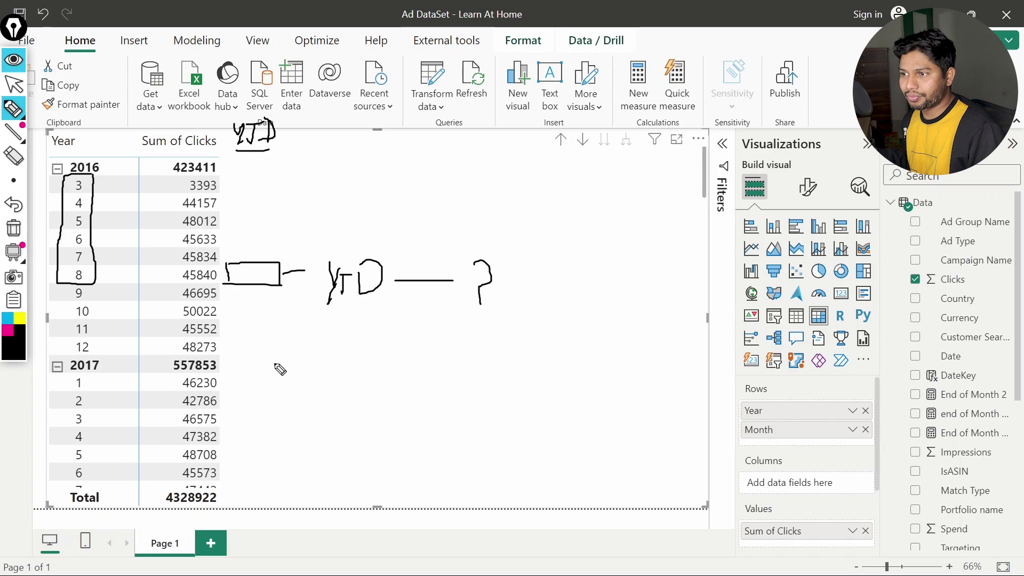
click(14, 59)
scroll(276, 316, down, 6)
scroll(277, 316, down, 20)
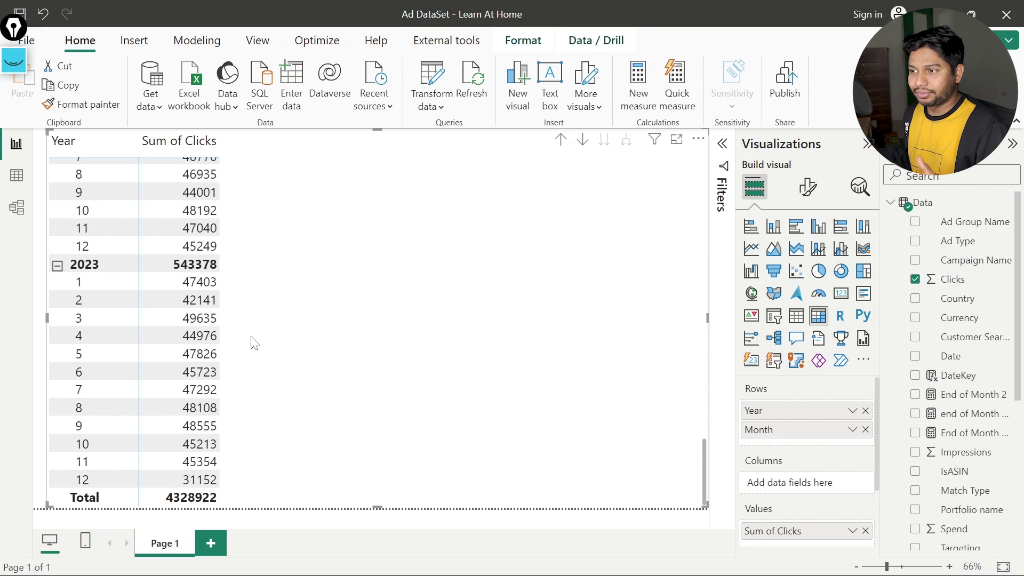
scroll(253, 342, up, 13)
scroll(255, 341, up, 12)
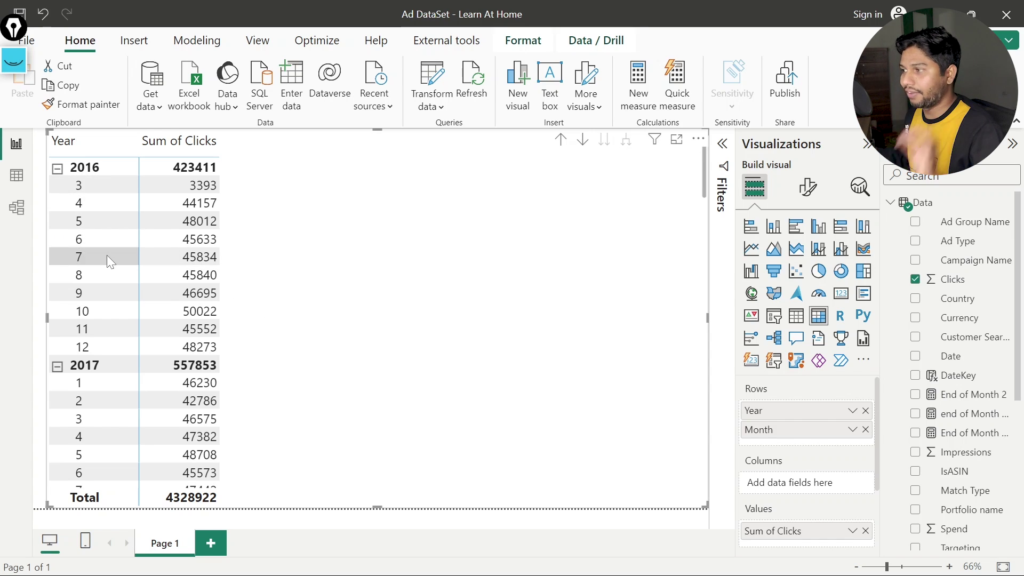
- Create a new measure in the Data table and name it Clicks YTD
right_click(958, 396)
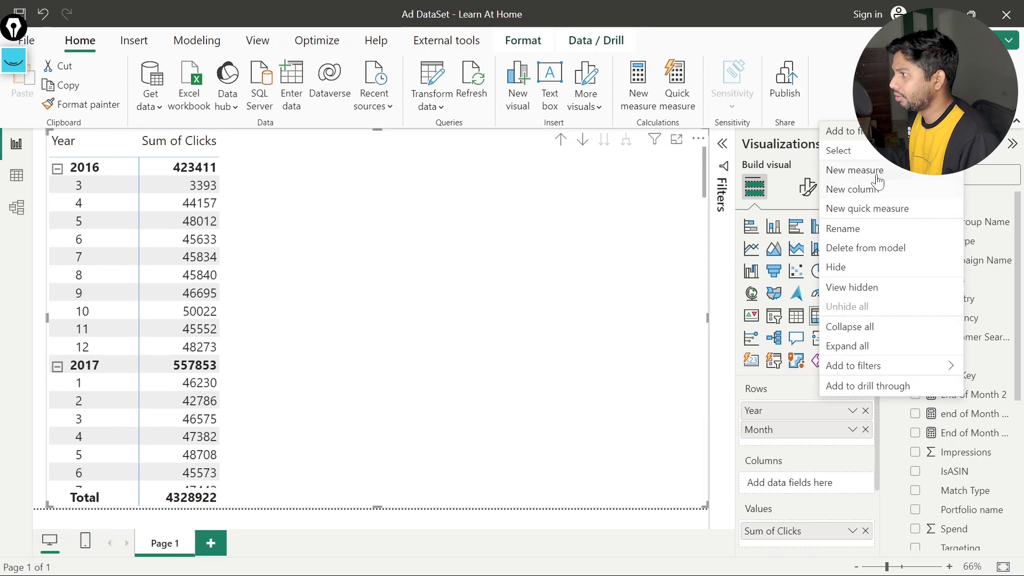
click(853, 169)
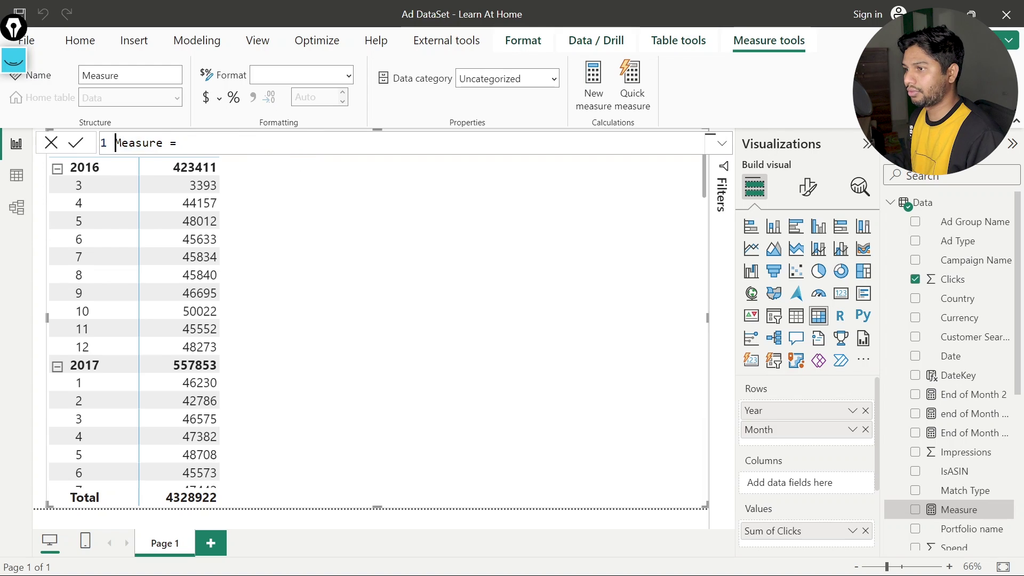
double_click(137, 143)
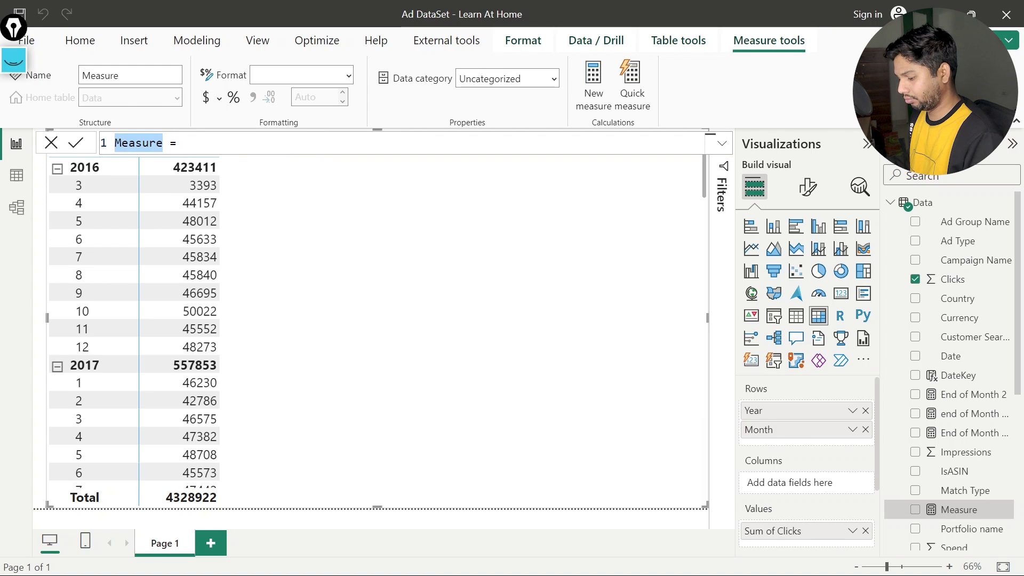
text(YTD)
key(Home)
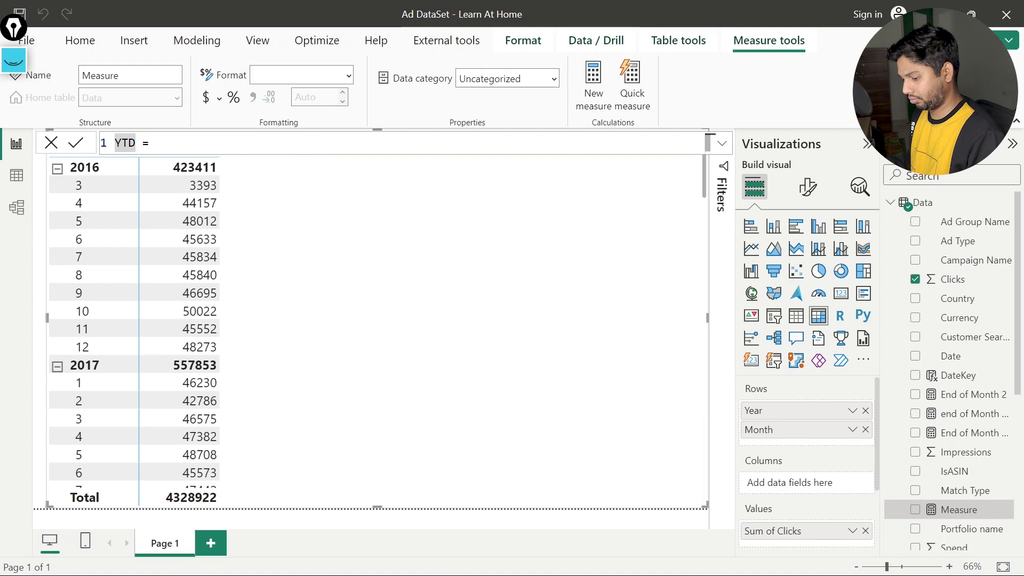
text(Clicks)
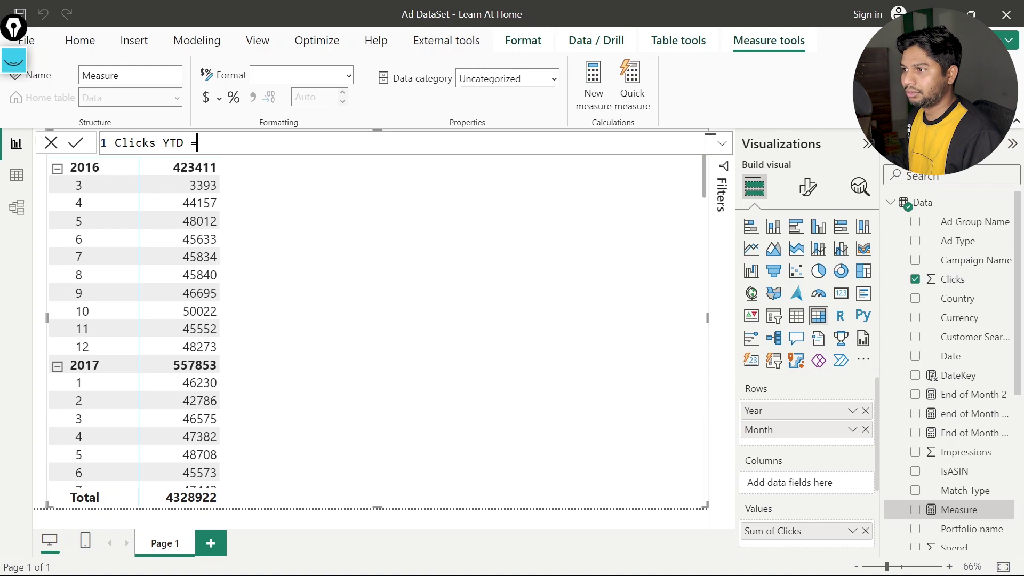
- Begin the Clicks YTD formula with CALCULATE, using SUM(Data[Clicks]) as its expression
key(ctrl+equal)
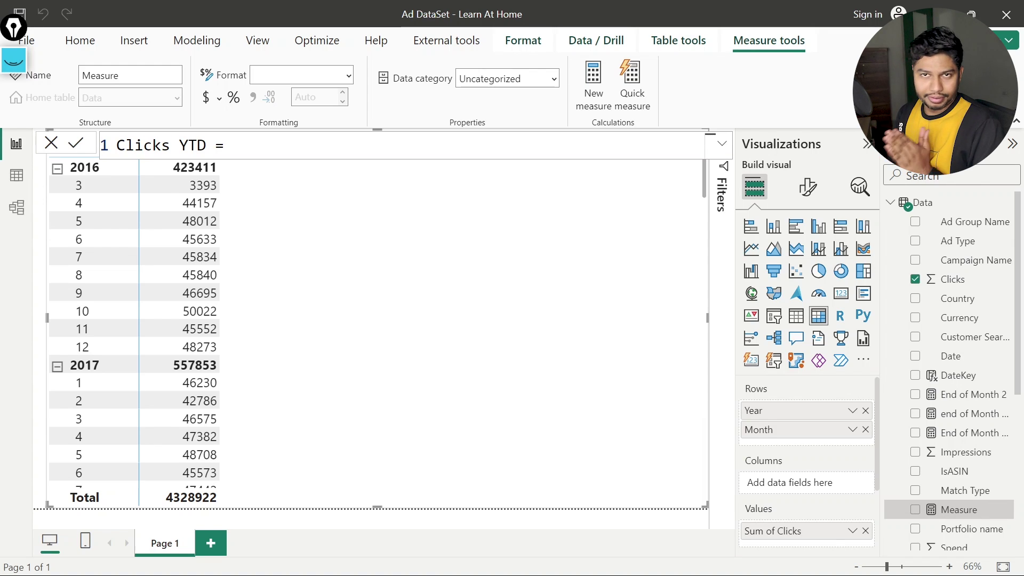
text(CALCULATE()
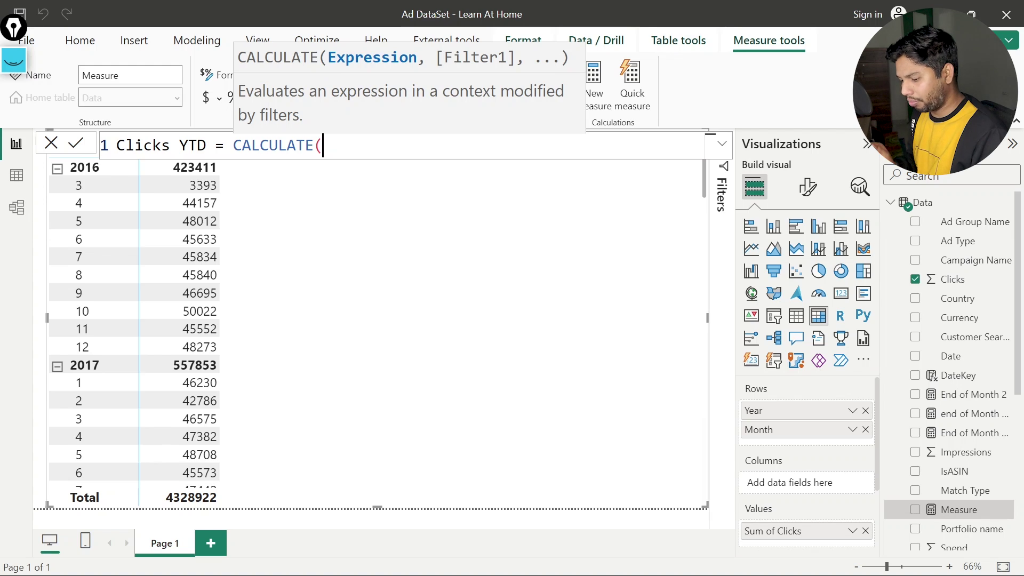
text(SUM()
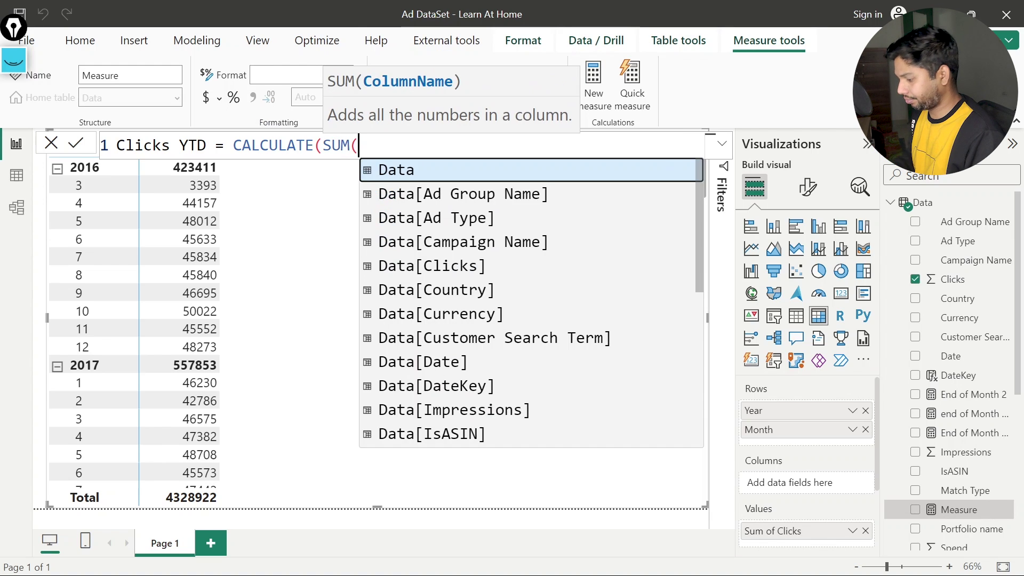
text(Data[cli)
key(Tab)
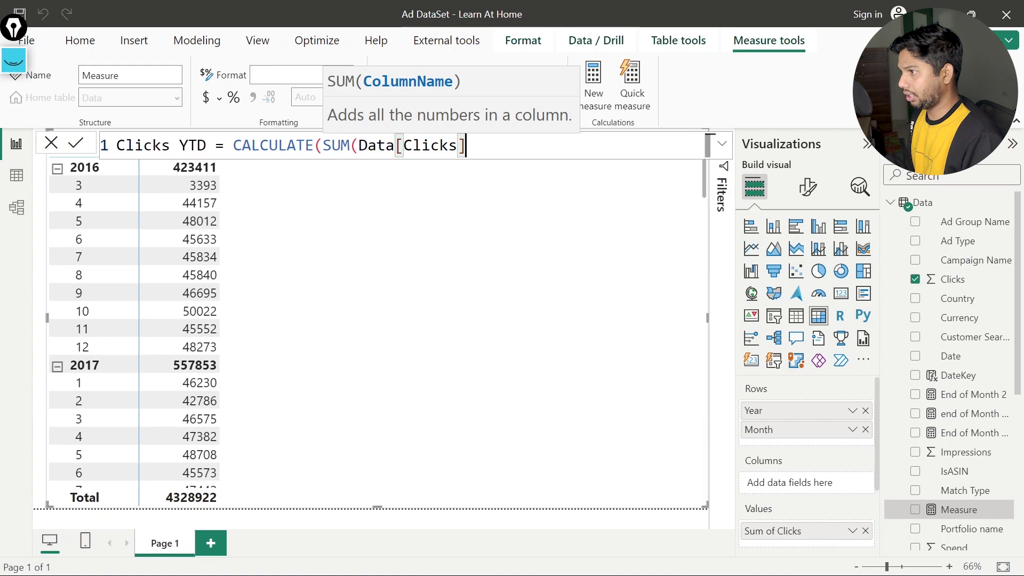
text())
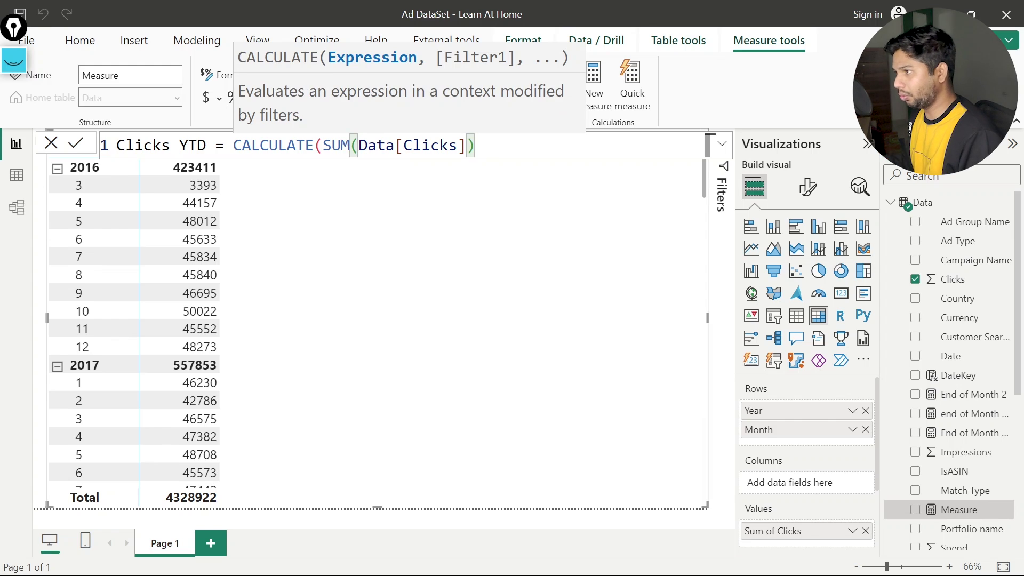
text(,)
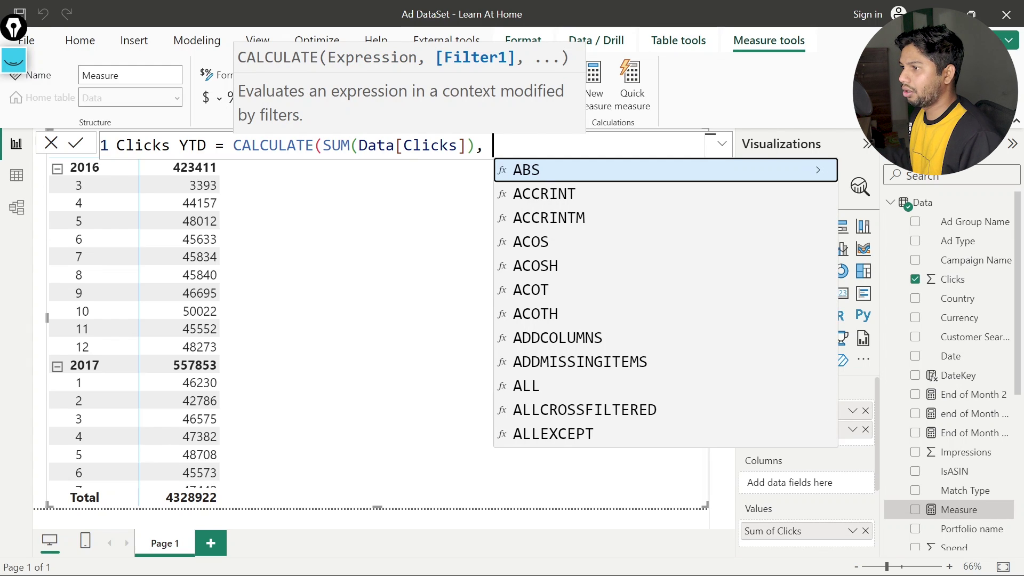
key(Escape)
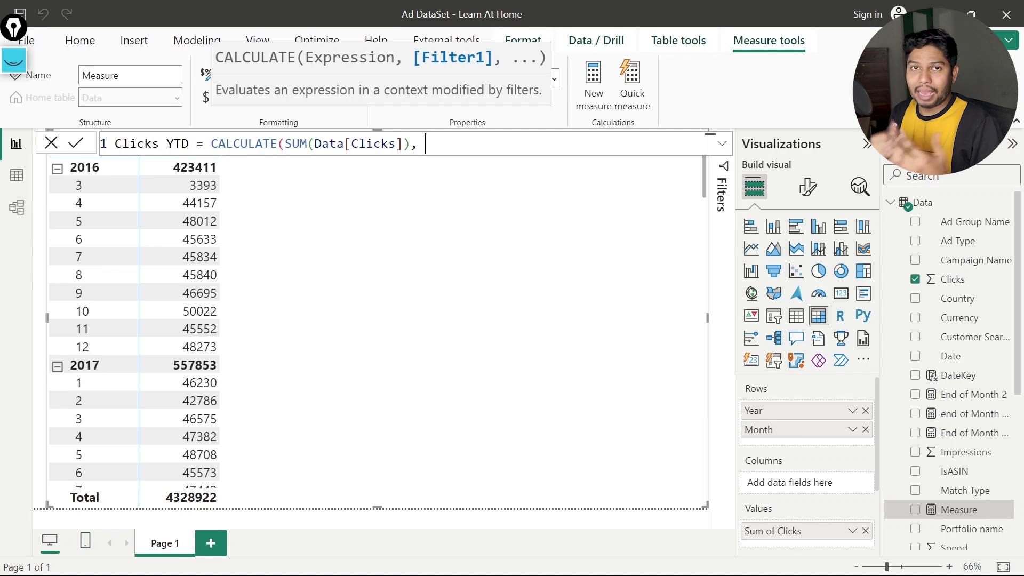
- Add a DATESYTD filter to the CALCULATE formula, using 'DateTable'[Date] as its dates
text(DATE)
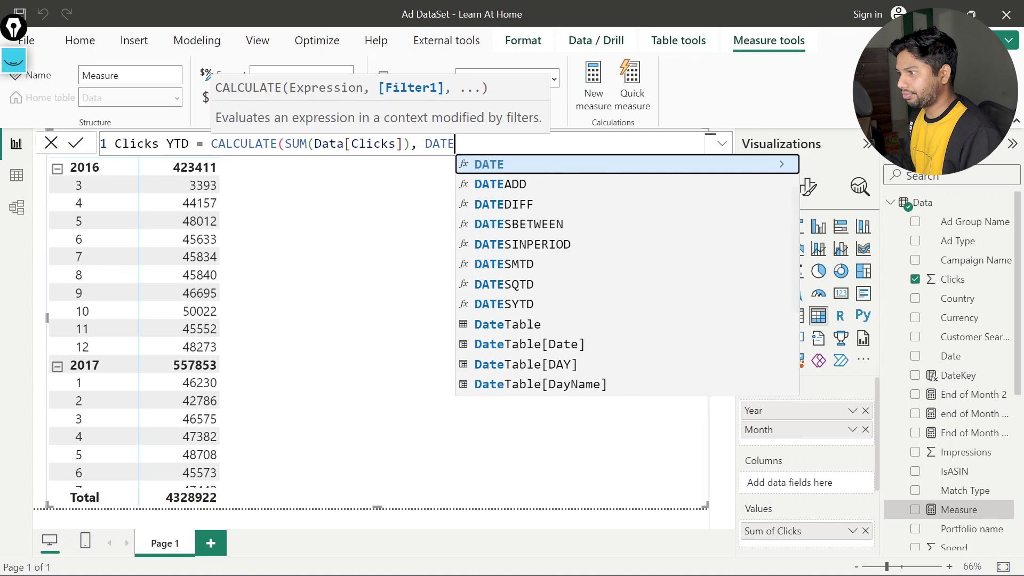
key(Down)
key(Down)
key(Down)
key(Down)
key(Down)
key(Down)
key(Down)
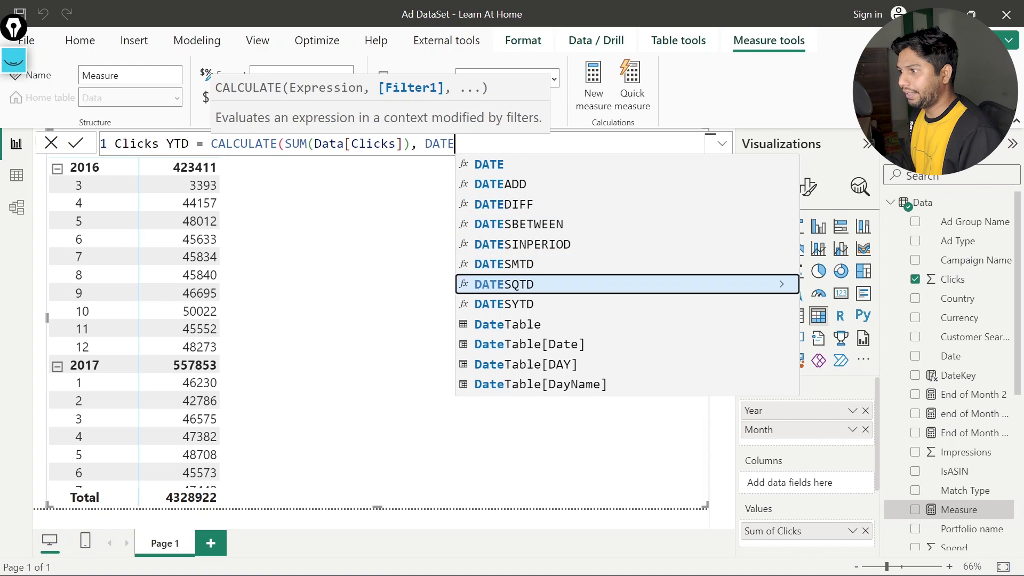
key(BackSpace)
key(BackSpace)
key(BackSpace)
key(BackSpace)
text(DATESYTD()
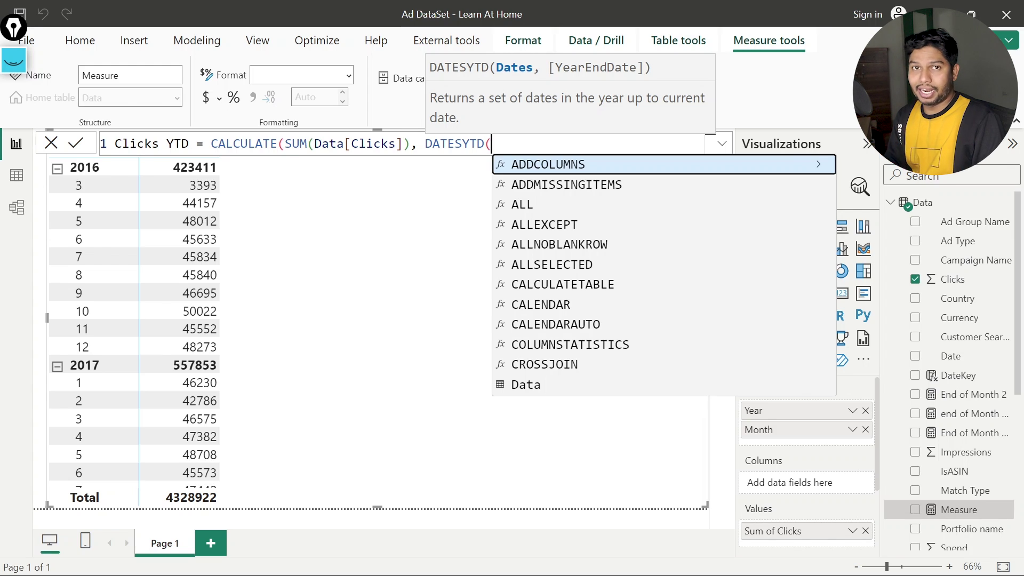
text('date)
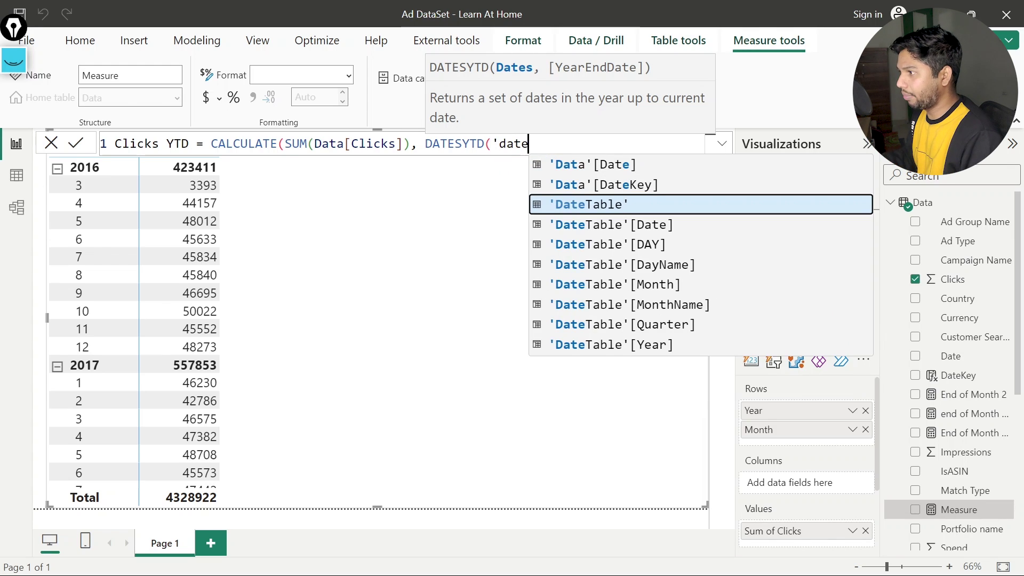
key(Down)
key(Tab)
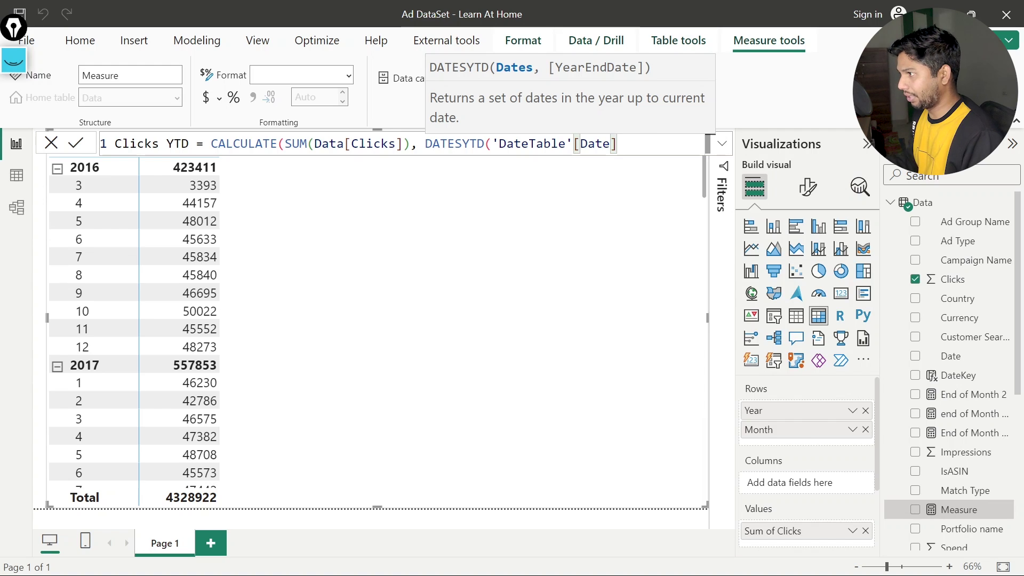
- Set the DATESYTD year-end date to "31-03" and close that function
text(,)
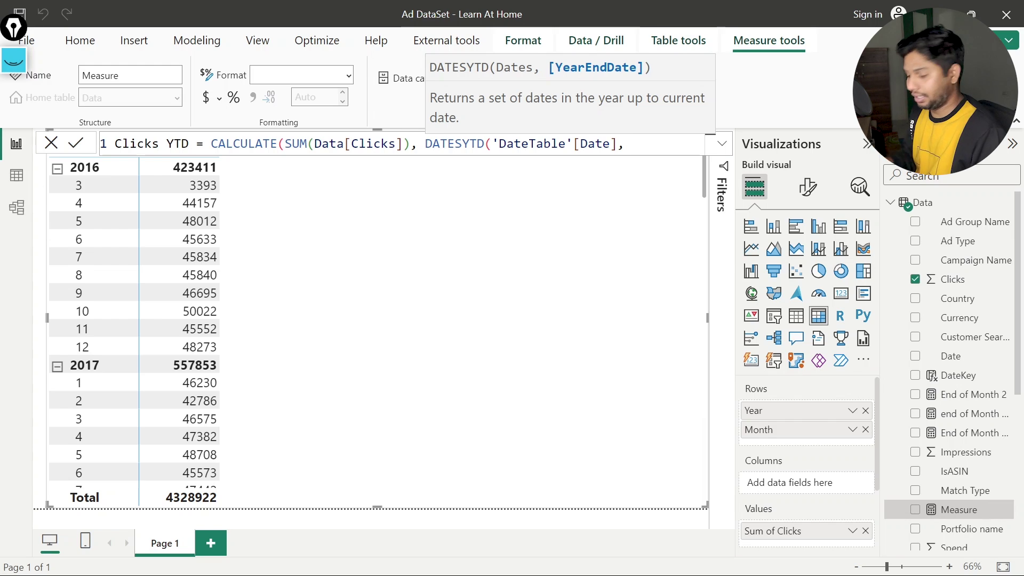
text("03)
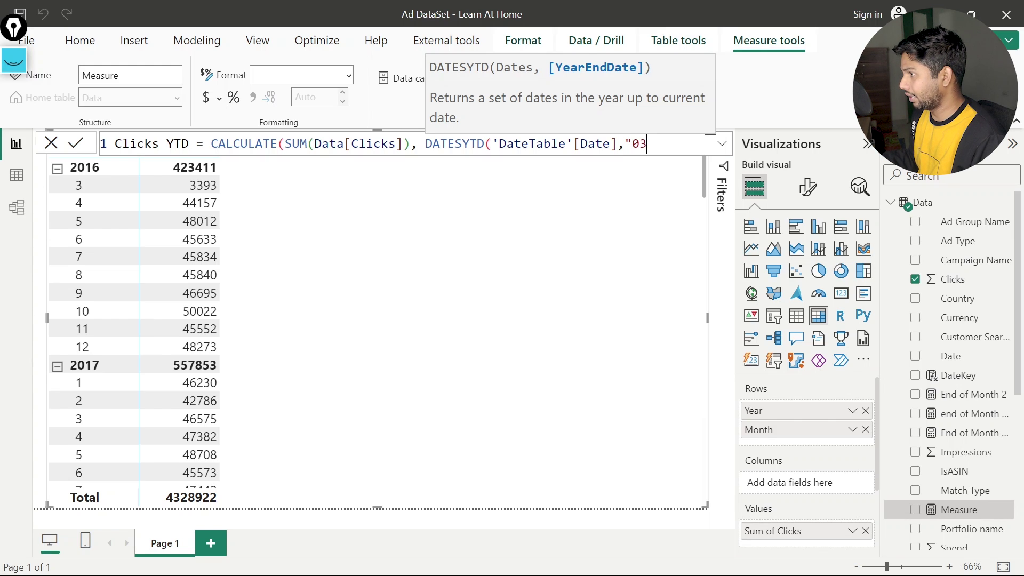
text(-)
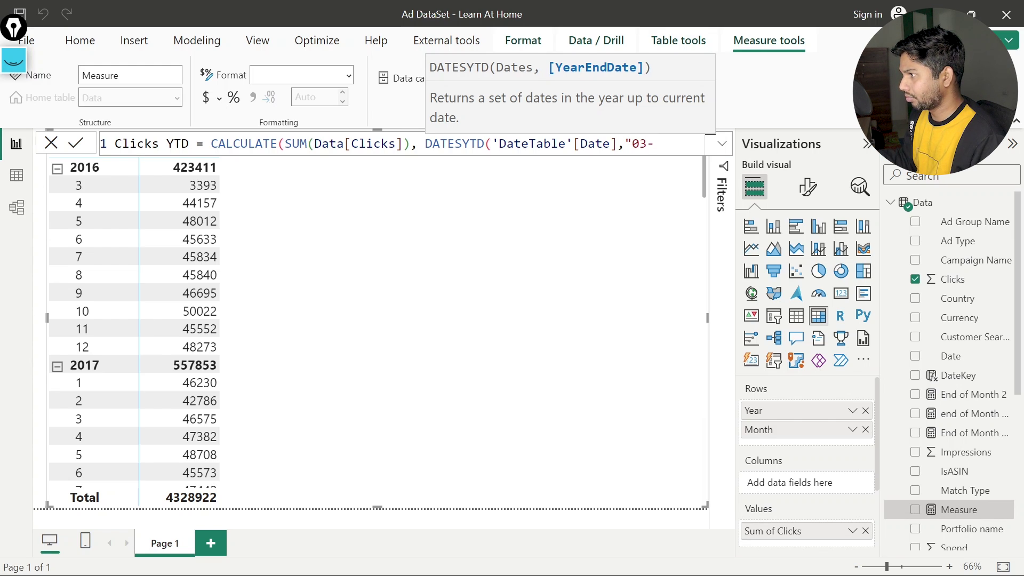
key(BackSpace)
key(BackSpace)
key(BackSpace)
text(3)
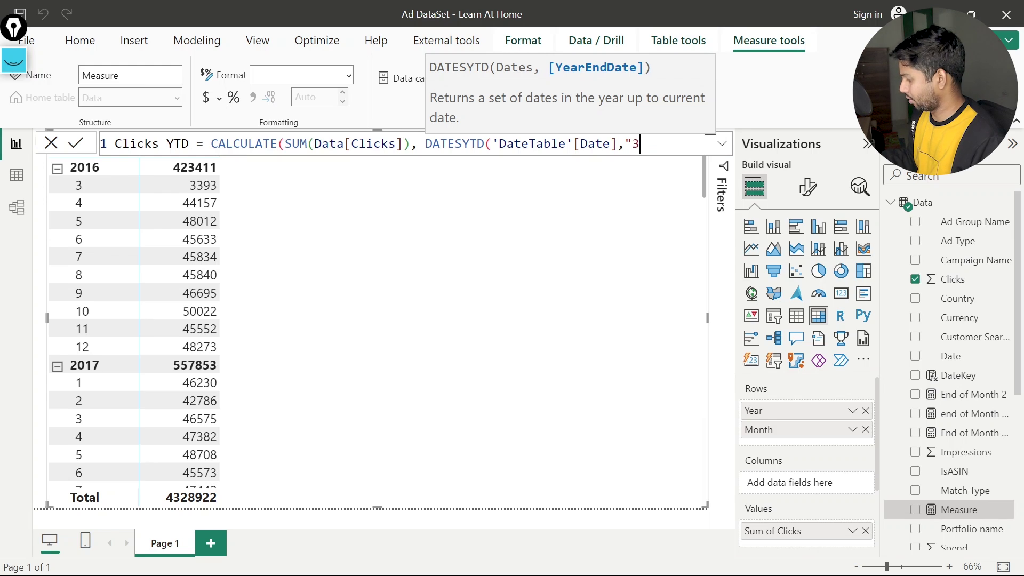
text(1-03")
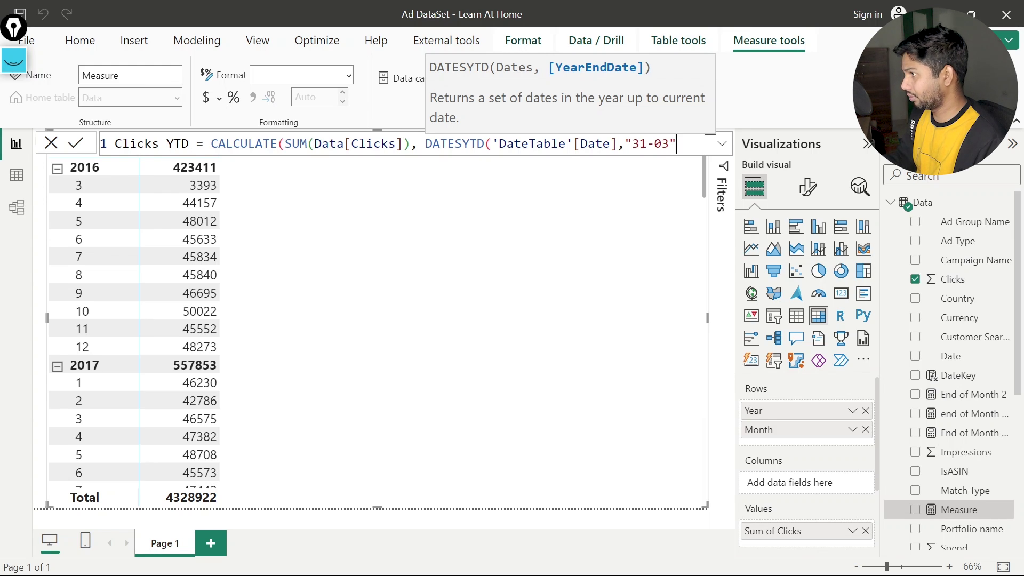
text())
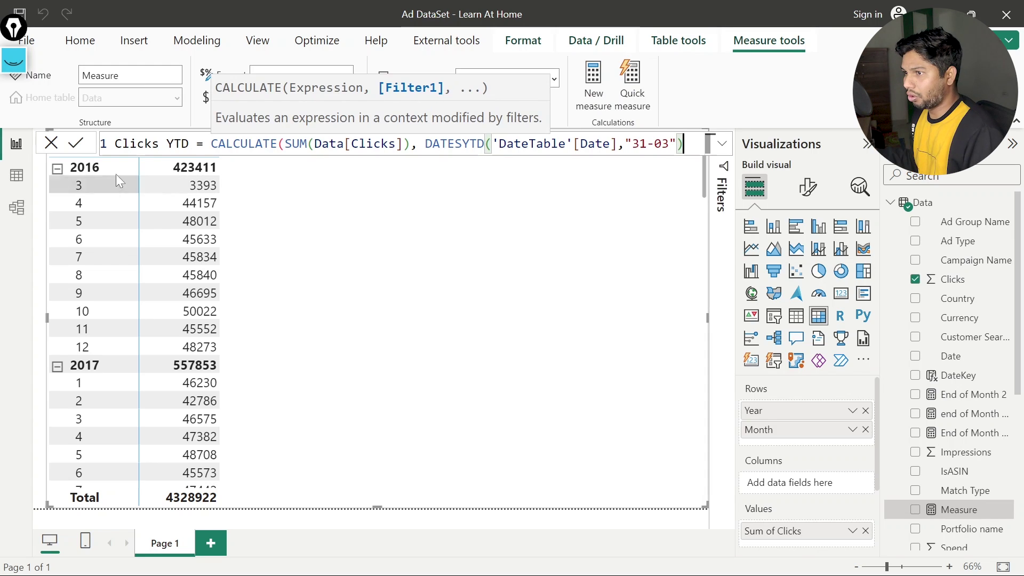
- Close and commit the Clicks YTD formula, and add the measure to the year and month matrix
text( ))
click(75, 147)
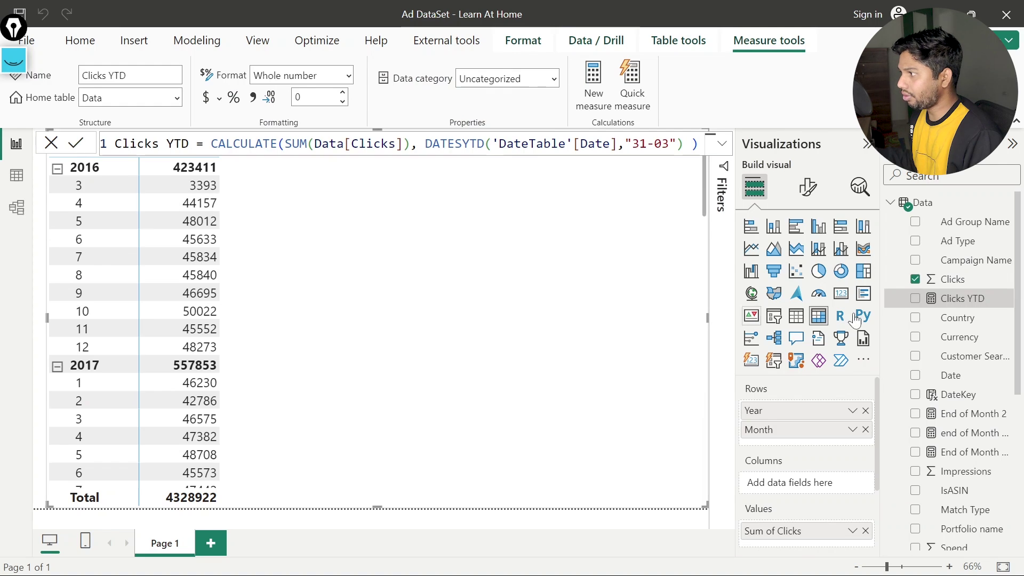
drag(979, 309, 350, 308)
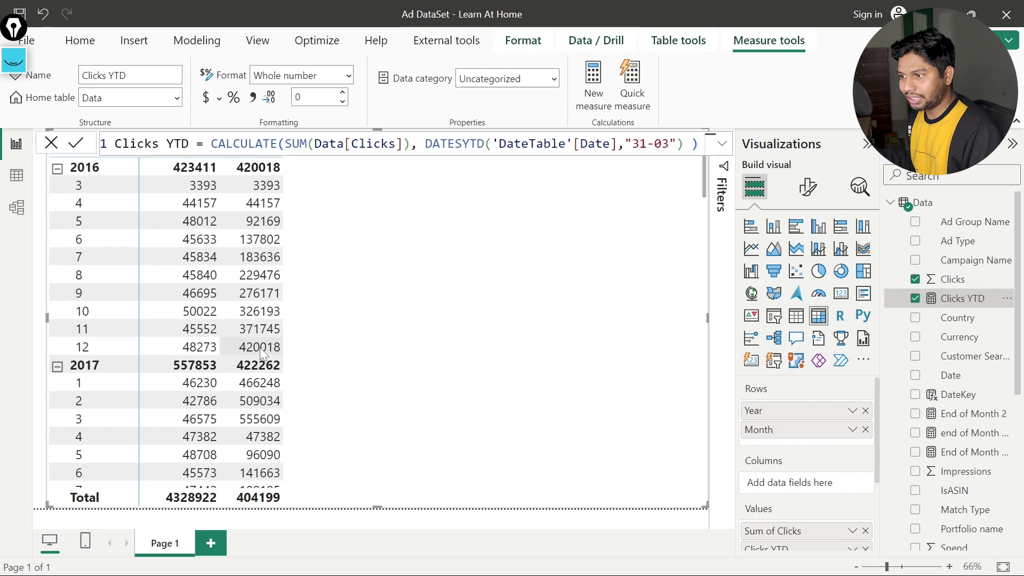
- Clear the old screen annotations, mark the April 2017 row of the matrix with freehand pen strokes, and close the annotation tools
scroll(302, 379, down, 3)
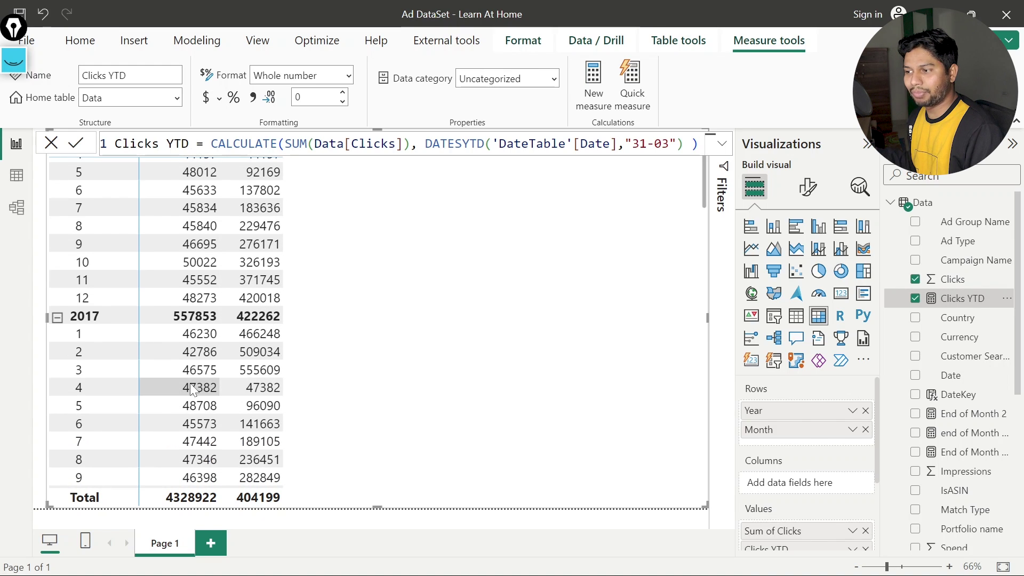
click(14, 60)
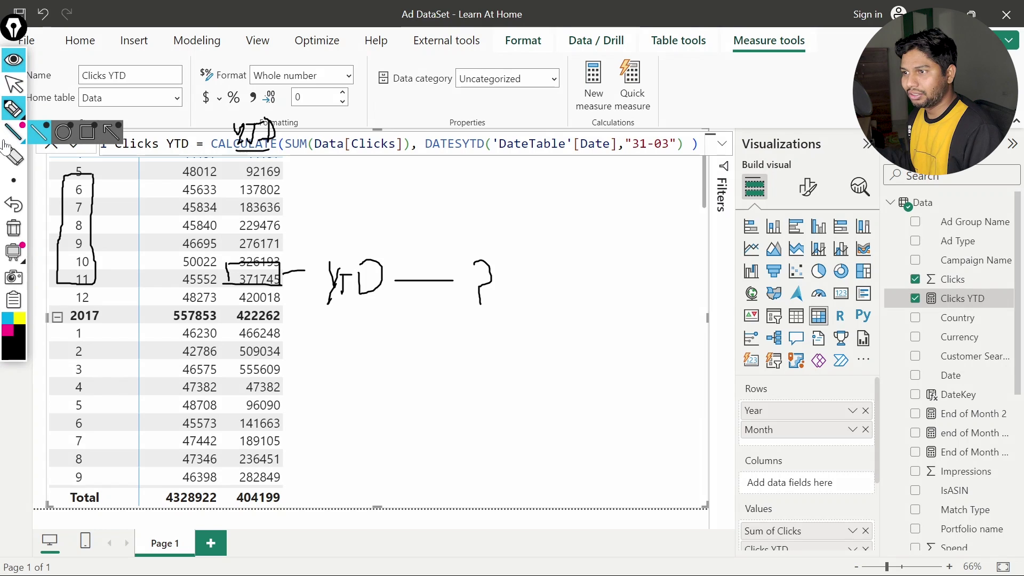
click(13, 228)
mouse_move(281, 375)
mouse_down()
mouse_move(174, 388)
mouse_move(223, 405)
mouse_move(291, 396)
mouse_move(280, 371)
mouse_move(323, 399)
mouse_up()
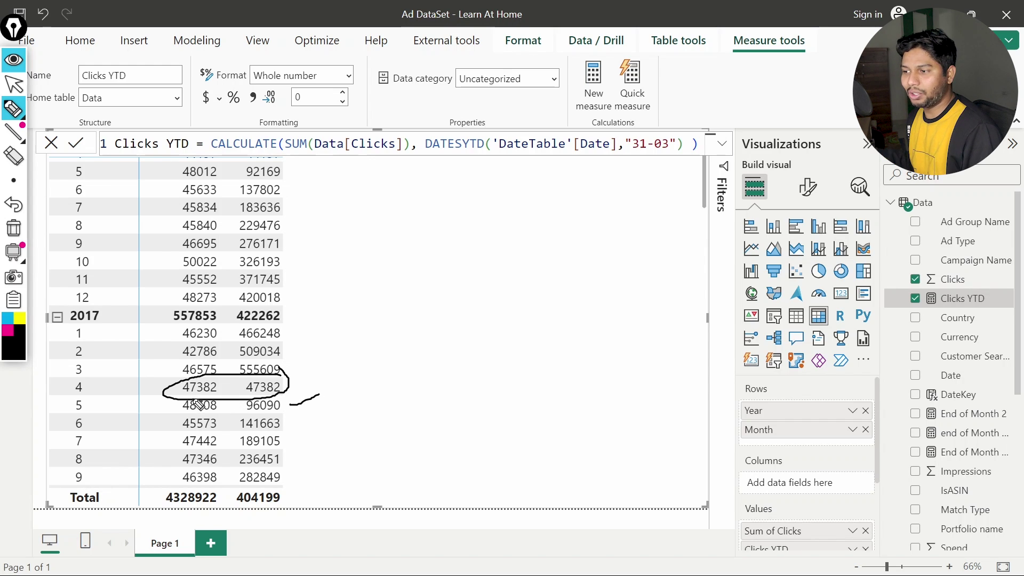
drag(158, 382, 158, 429)
drag(143, 383, 132, 448)
drag(116, 385, 109, 460)
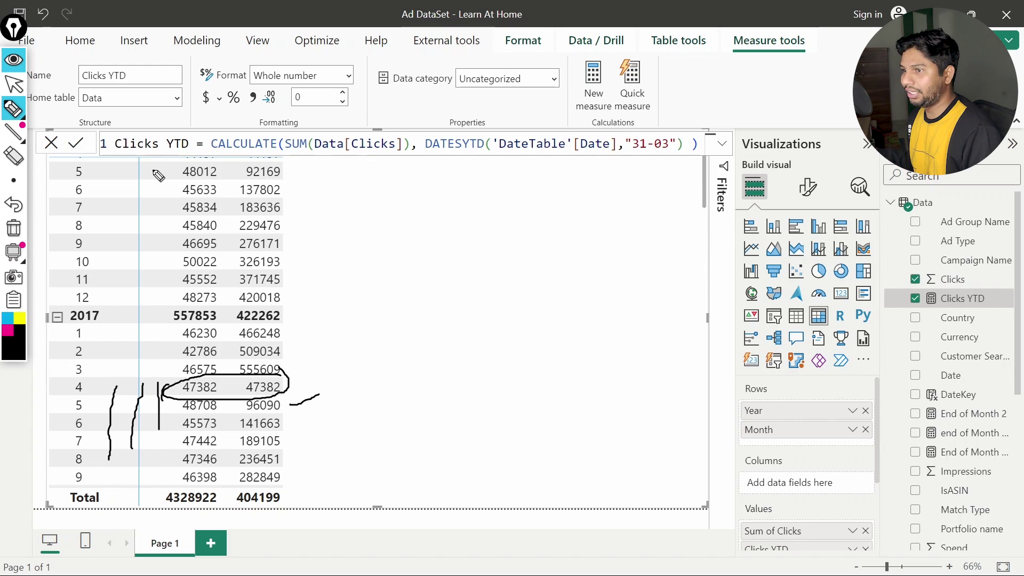
click(14, 61)
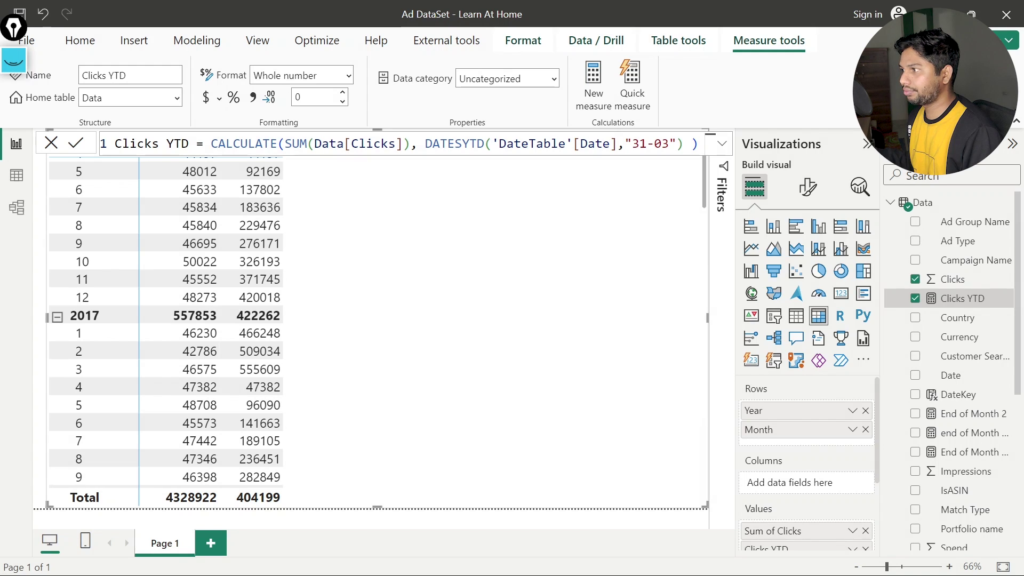
- Remove the "31-03" year-end argument from DATESYTD in the Clicks YTD measure, commit it, and review the matrix
key(shift+Left)
key(shift+Left)
key(shift+Left)
key(shift+Left)
key(shift+Left)
key(shift+Left)
key(shift+Left)
key(shift+Left)
key(shift+Left)
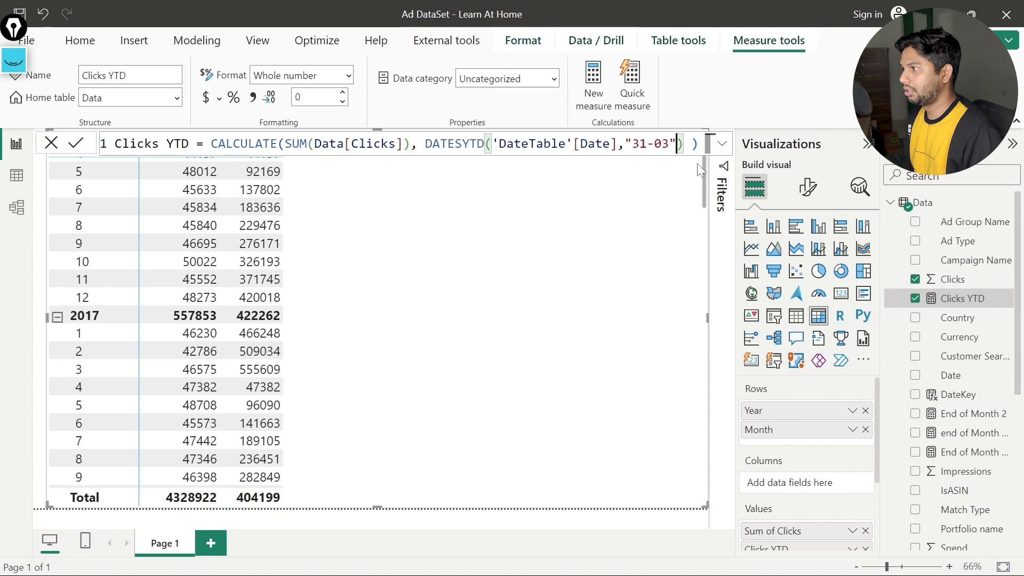
key(shift+Right)
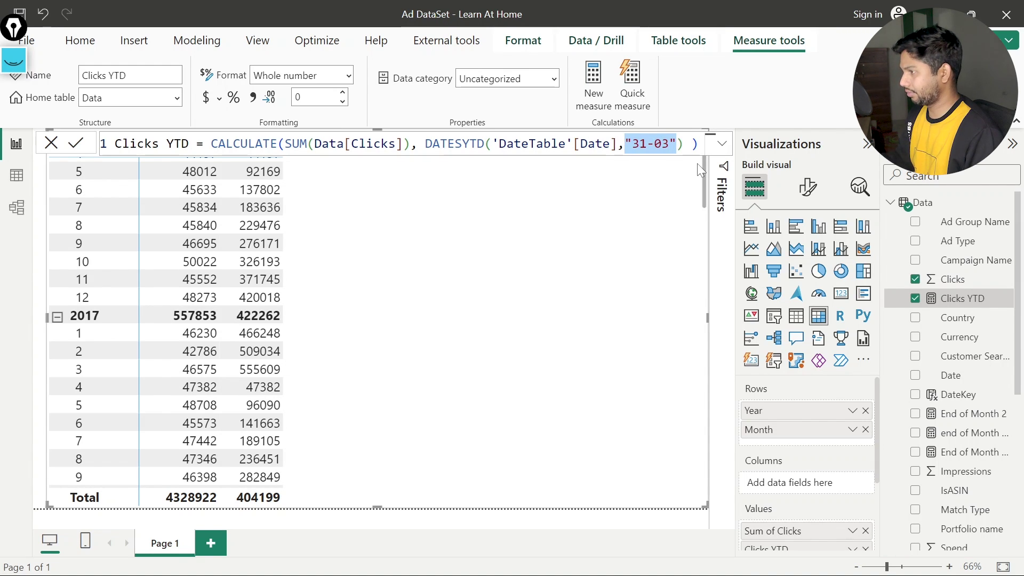
key(BackSpace)
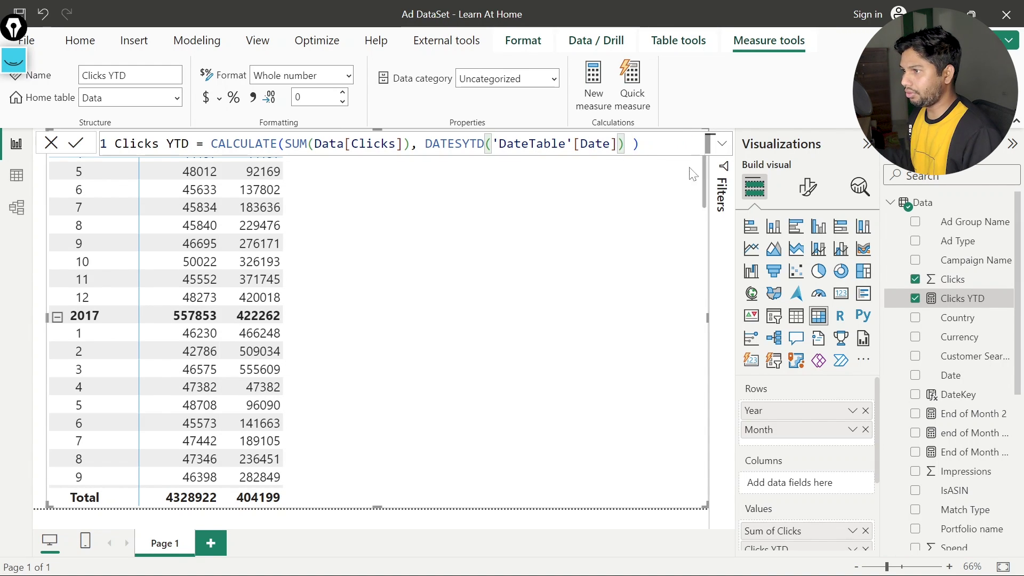
click(76, 142)
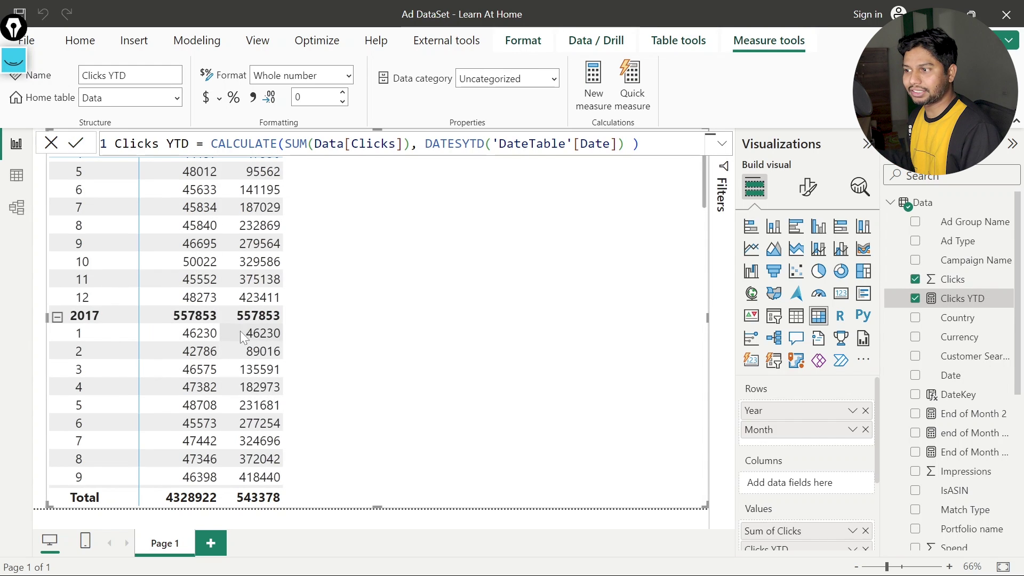
scroll(288, 352, down, 3)
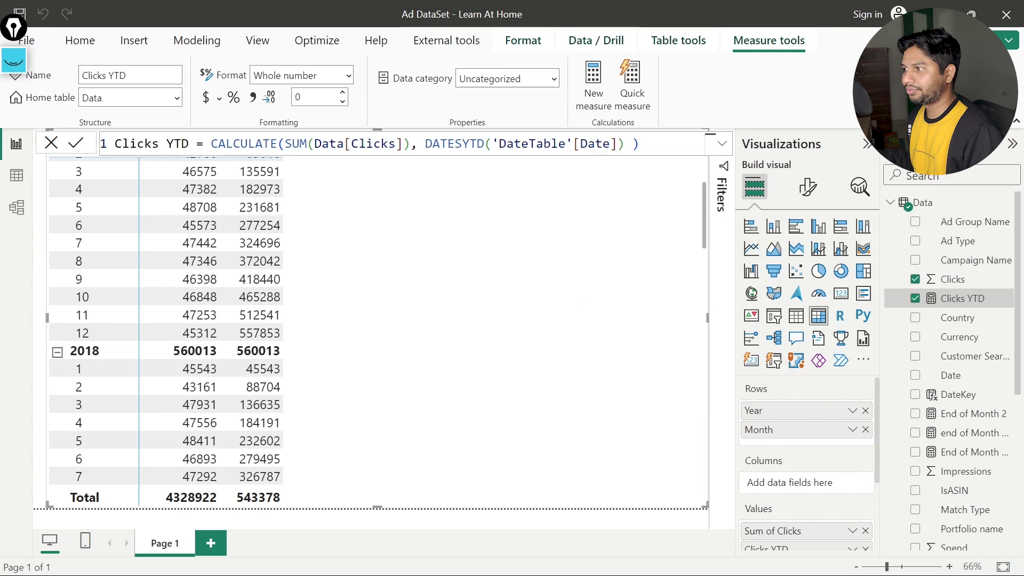
- Create a new measure in the Data table and name it Clicks MTD
click(710, 138)
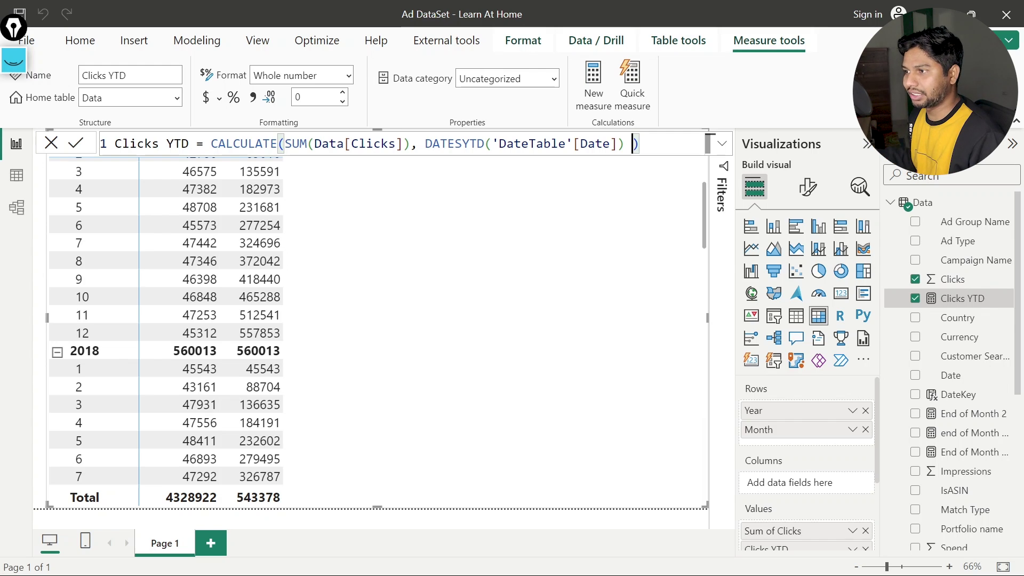
right_click(969, 300)
click(862, 348)
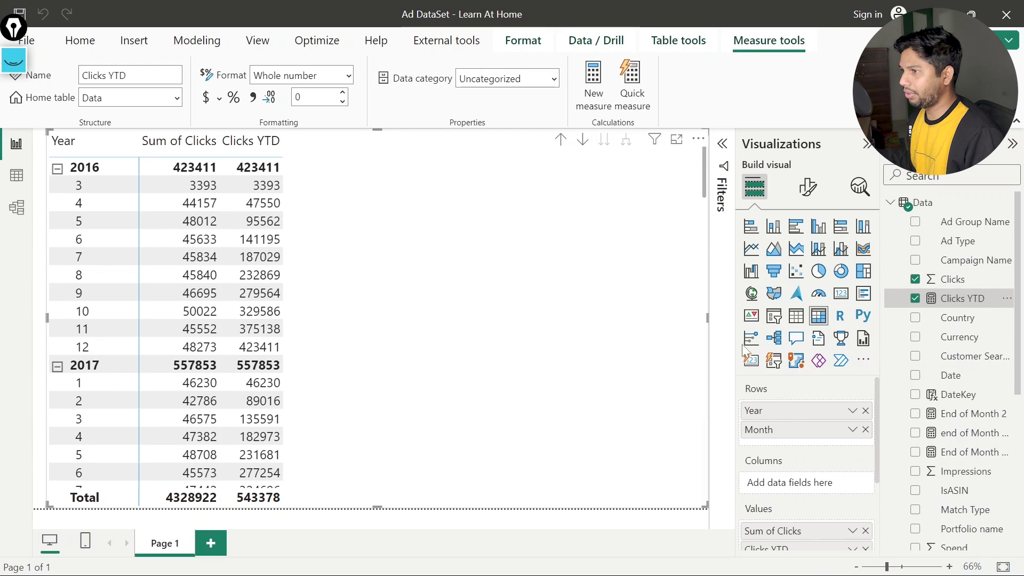
key(Home)
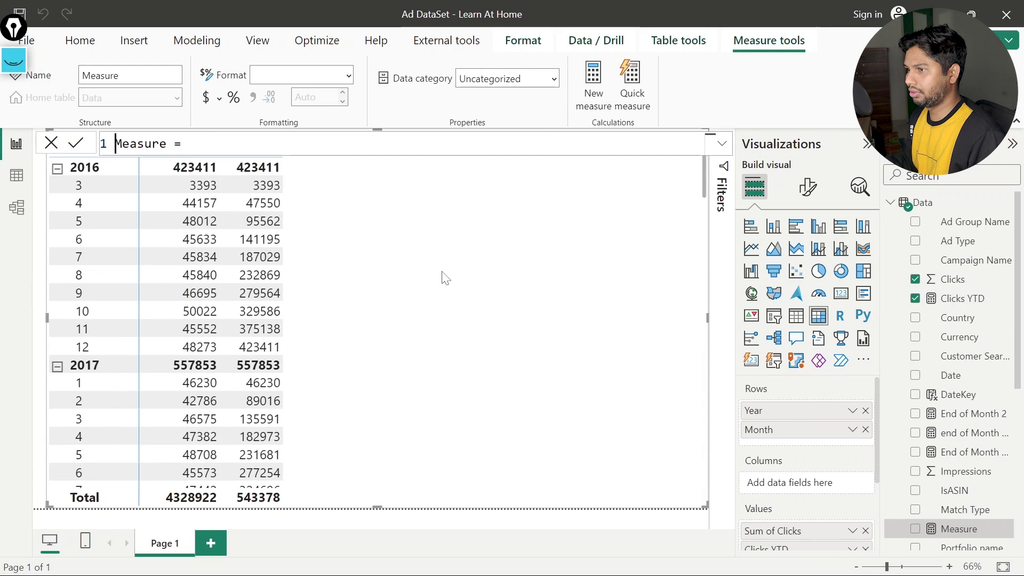
key(ctrl+shift+Right)
text(Clicks MT)
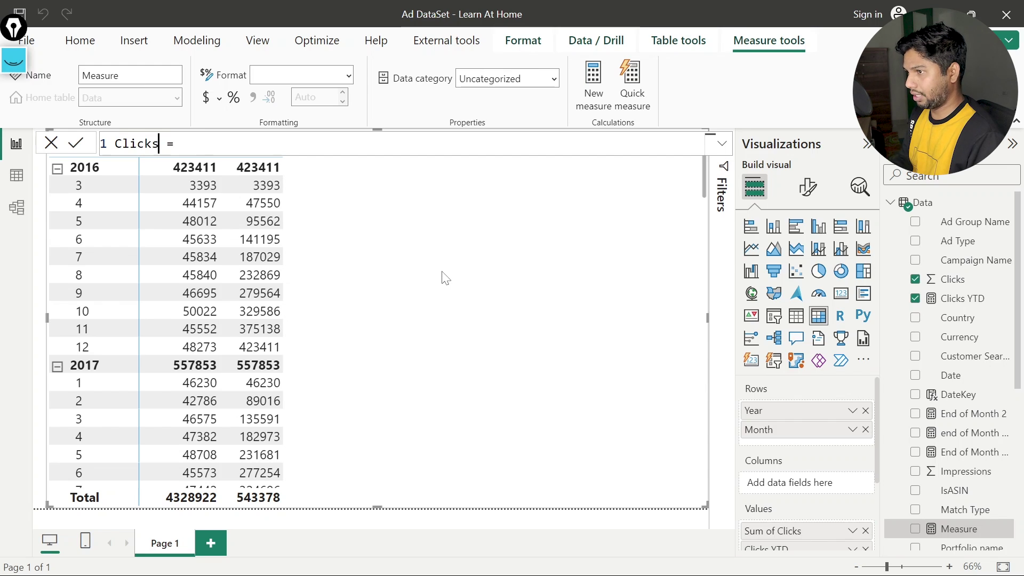
text(D = )
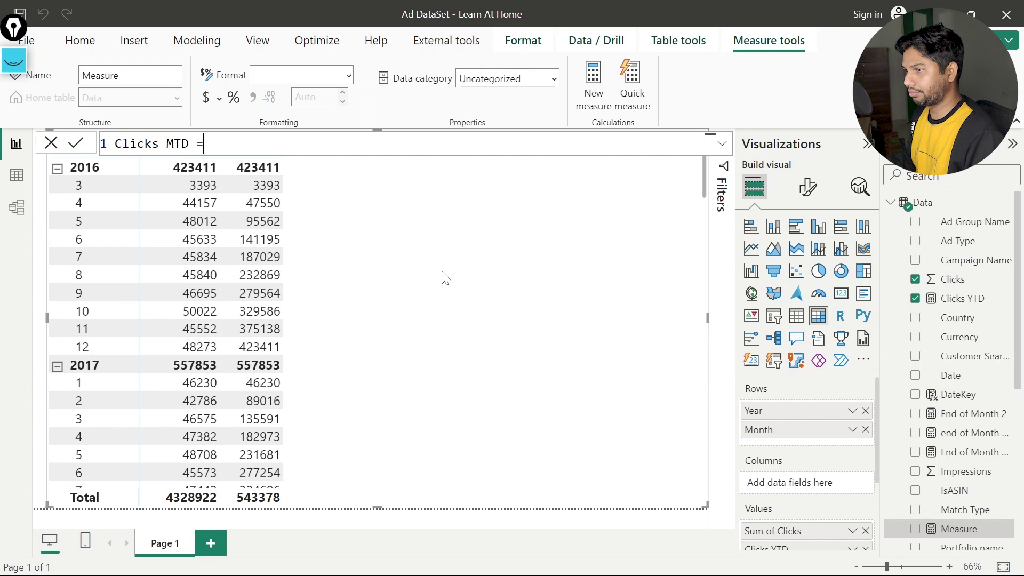
- Begin the Clicks MTD formula with CALCULATE, using SUM('DateTable'[Date]) as its expression
text(CAL)
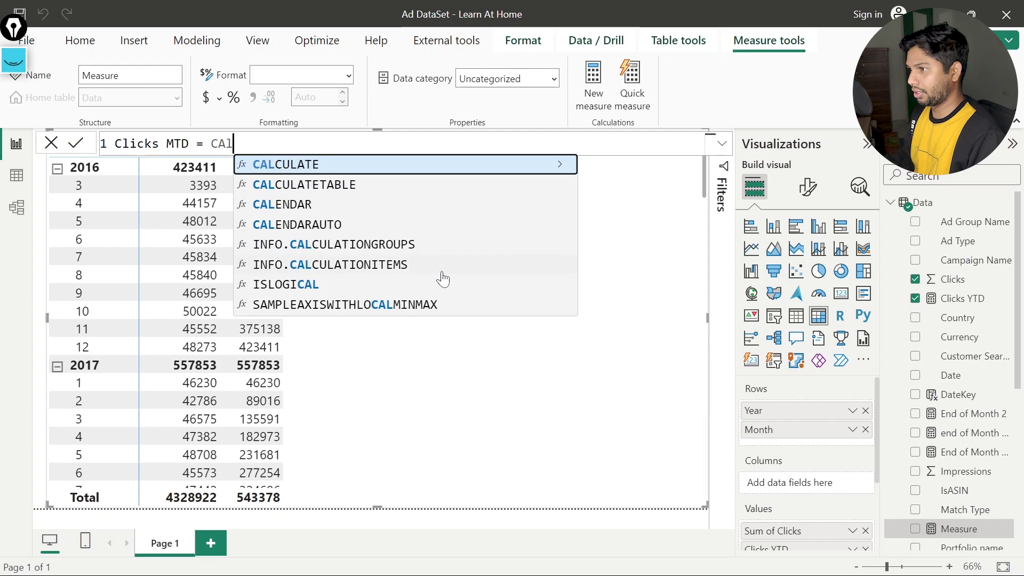
key(Tab)
text([)
key(BackSpace)
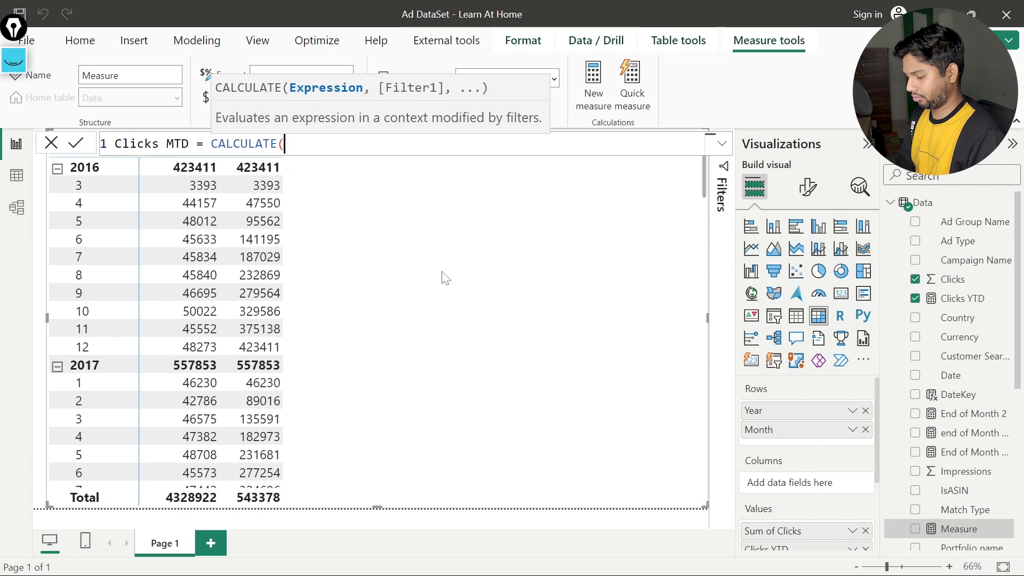
text(SUM()
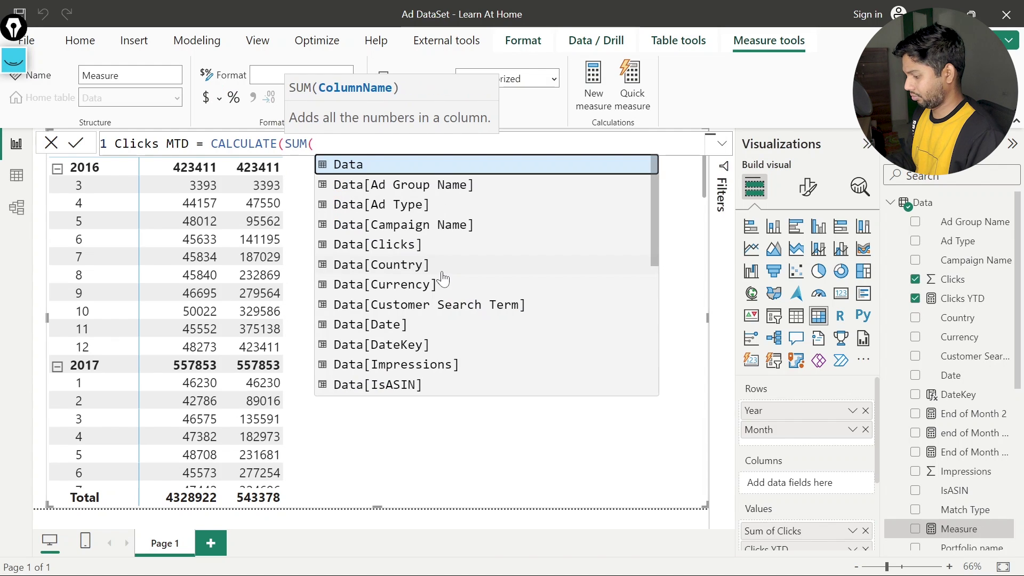
text('date)
key(Down)
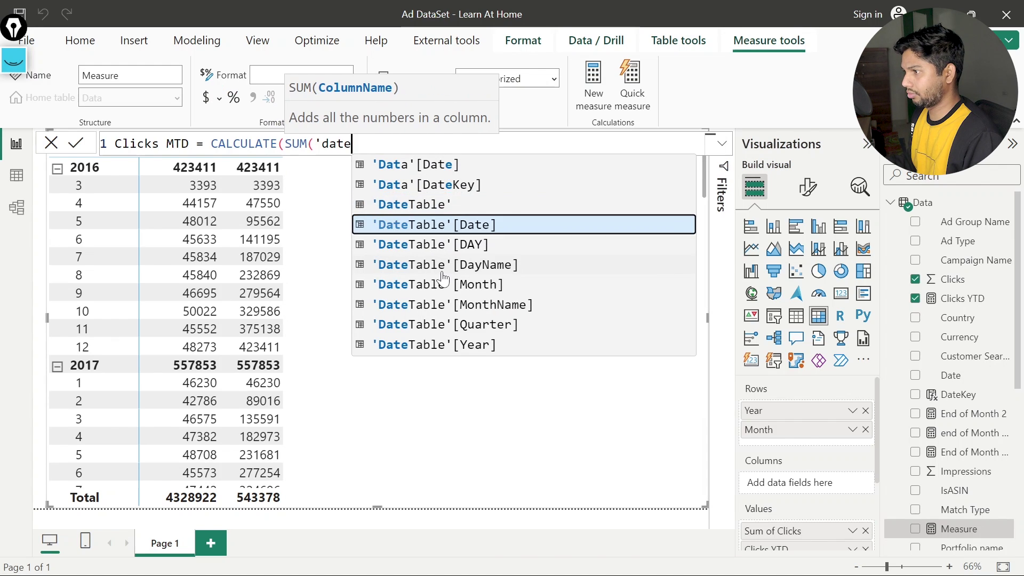
key(Tab)
text())
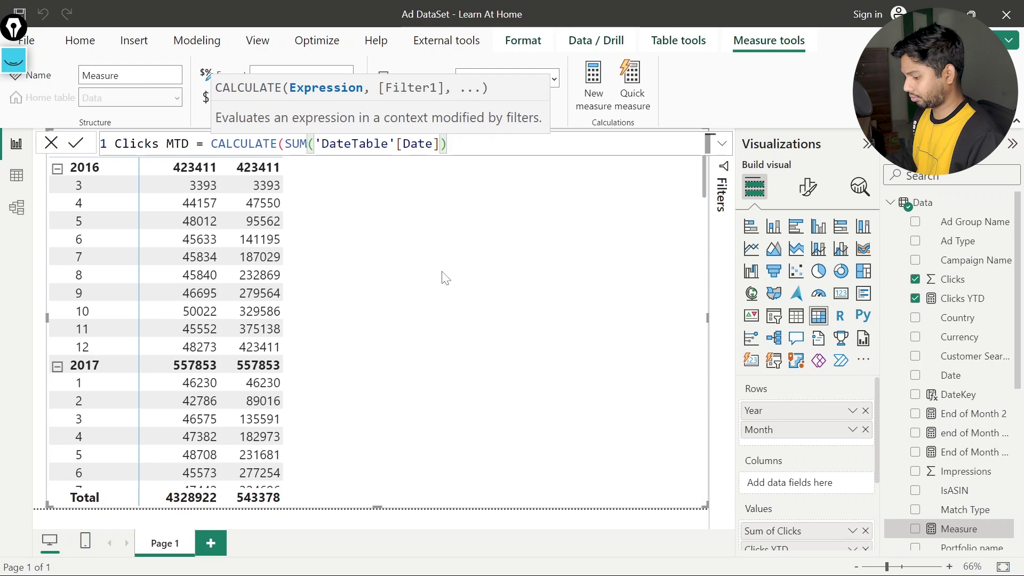
- Add 'DateTable'[Date] as the filter argument of CALCULATE in the Clicks MTD formula
text(,'da)
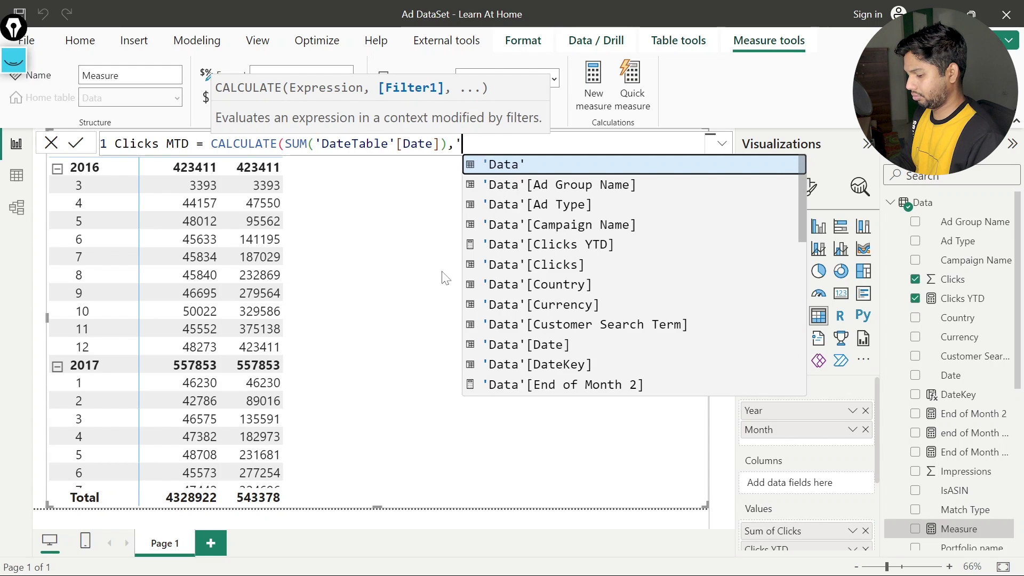
text(te)
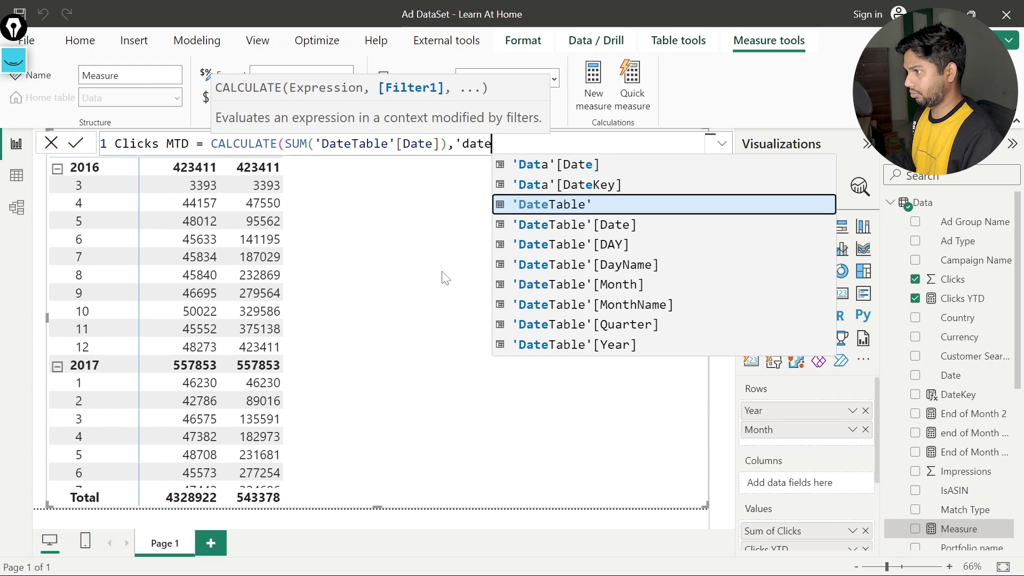
key(Down)
key(Tab)
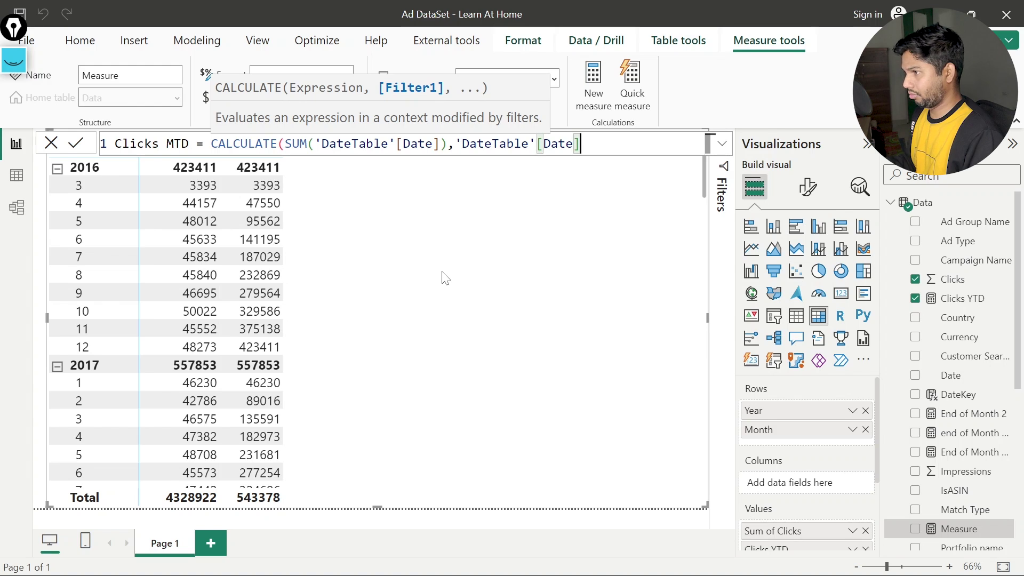
- Insert the DATESMTD function in front of the 'DateTable'[Date] filter argument
key(Left)
key(Left)
key(Left)
key(Left)
key(Left)
key(Left)
key(Left)
key(Left)
key(Left)
key(Left)
key(Left)
key(Left)
key(Left)
key(Left)
key(Left)
key(Left)
key(Left)
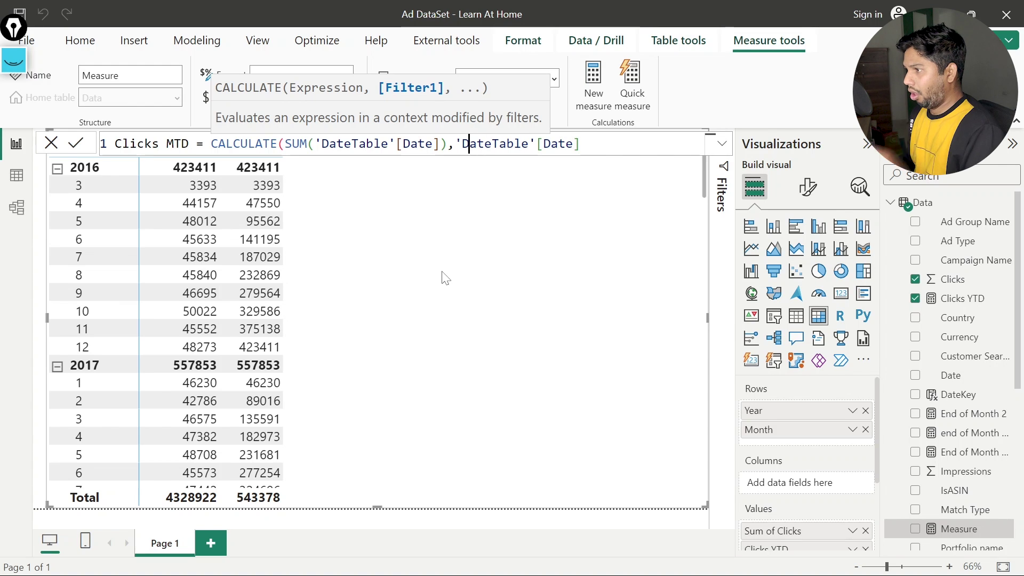
text(DATES)
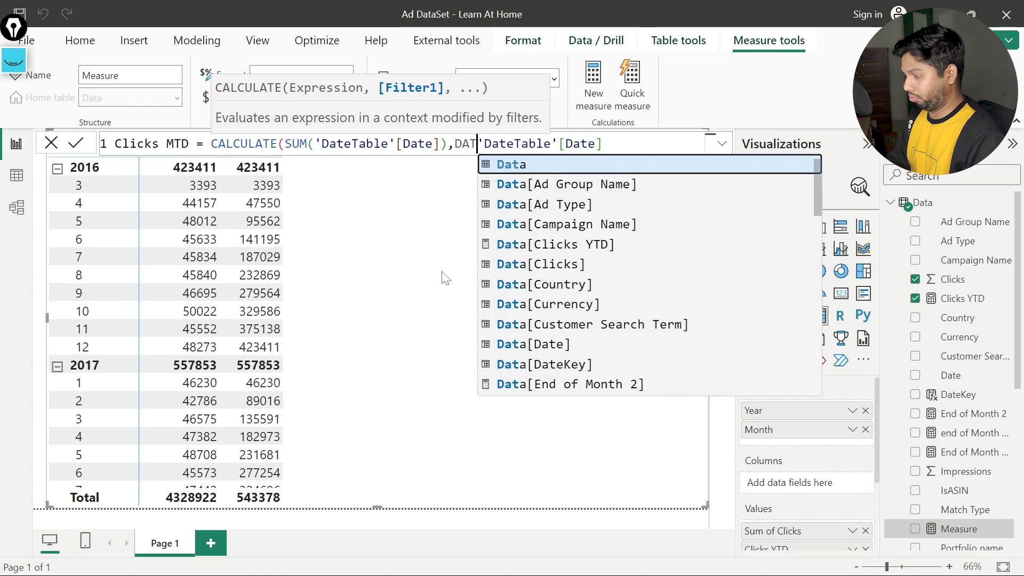
key(Down)
key(Down)
key(Down)
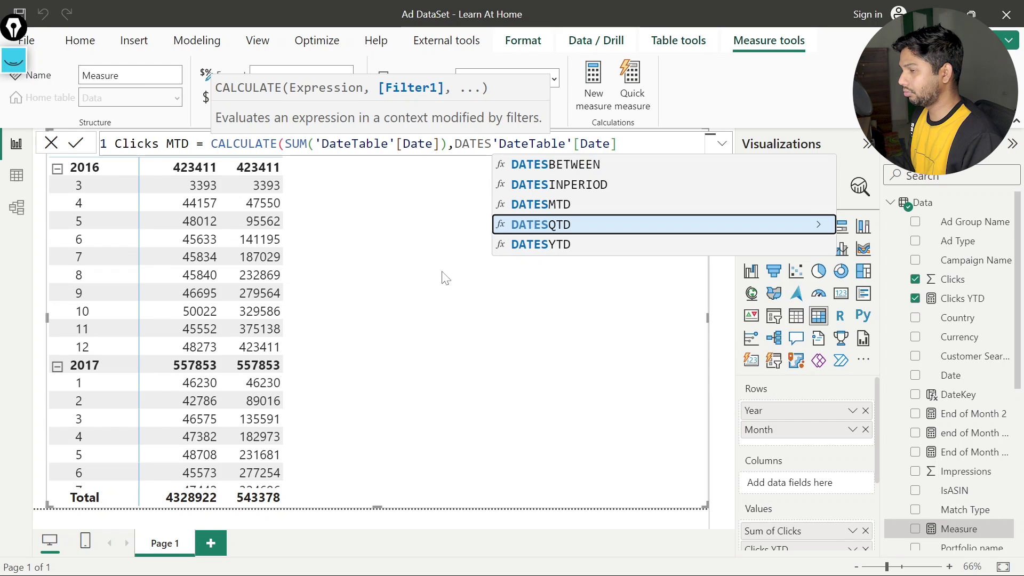
key(Up)
key(Tab)
- Close and commit the Clicks MTD formula, and add the measure to the matrix
text()))
key(Return)
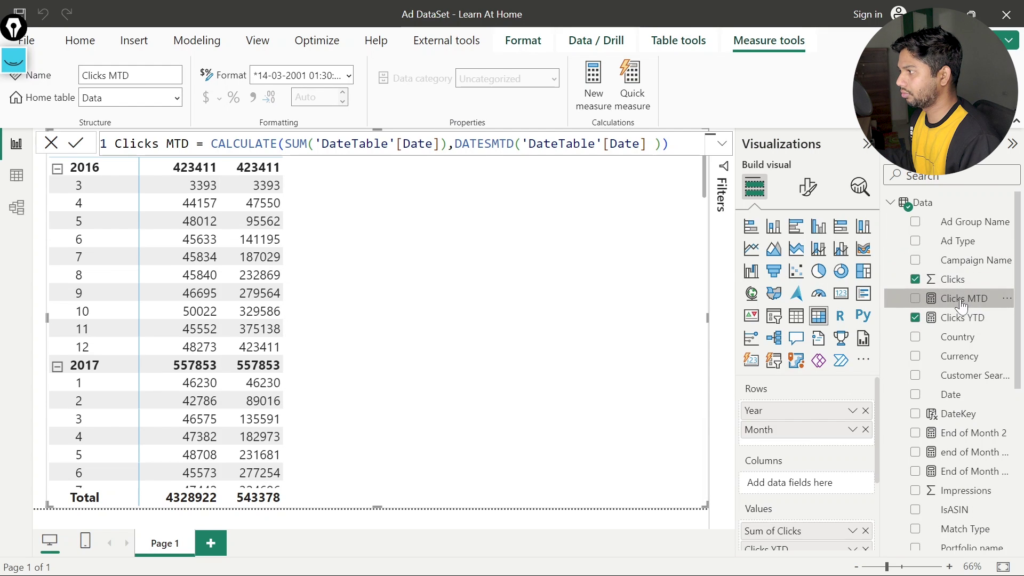
drag(961, 300, 373, 279)
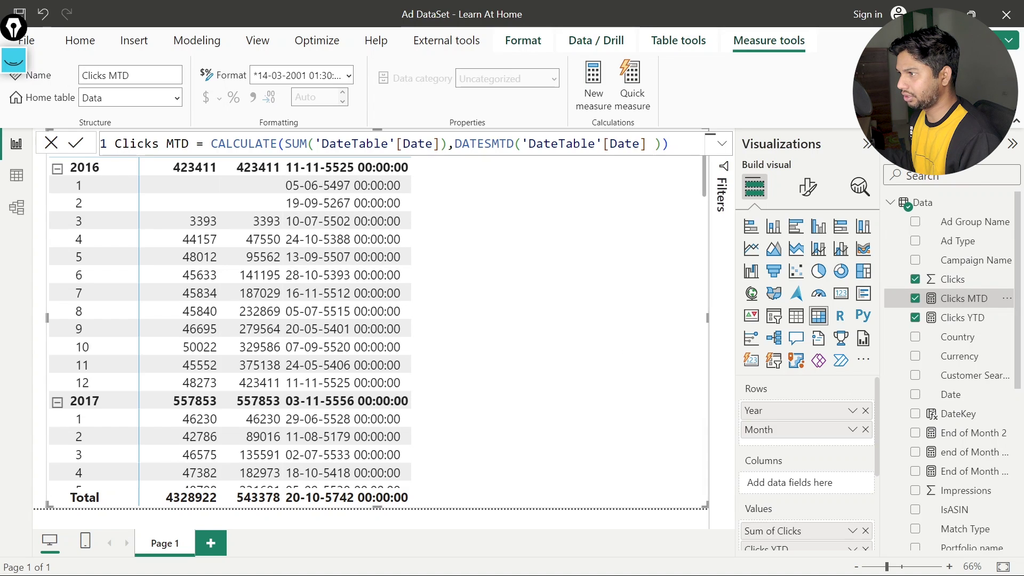
- Replace the column inside SUM in the Clicks MTD formula with 'Data'[Clicks]
click(441, 143)
key(ctrl+shift+Left)
key(ctrl+shift+Left)
key(ctrl+shift+Left)
key(ctrl+shift+Left)
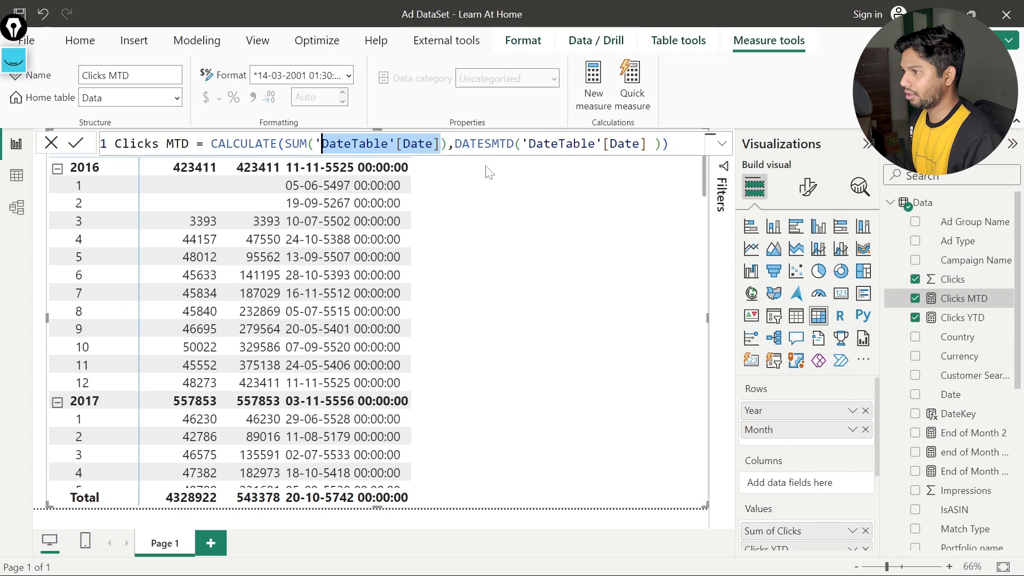
key(ctrl+shift+Left)
key(shift+Right)
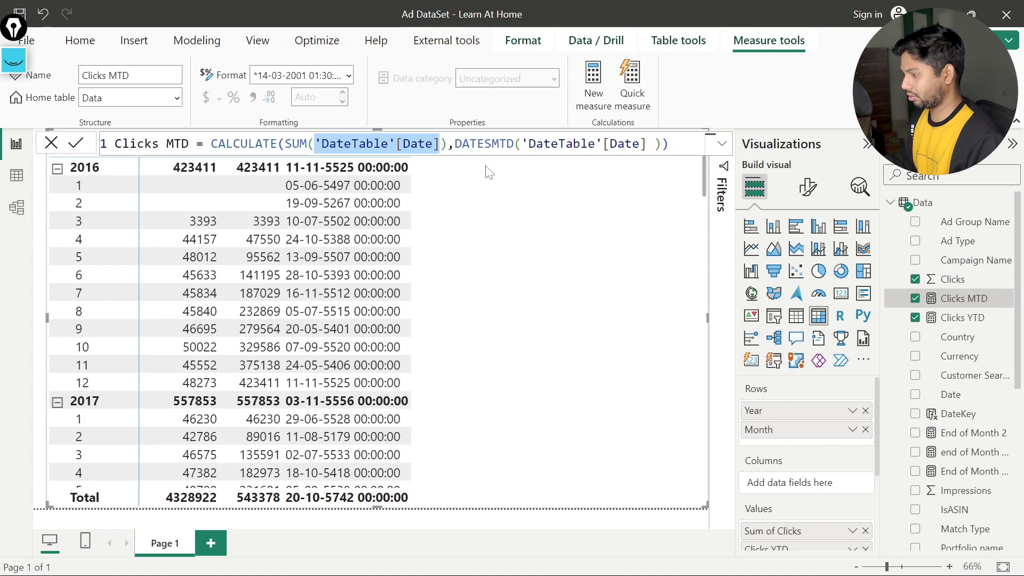
key(BackSpace)
text(')
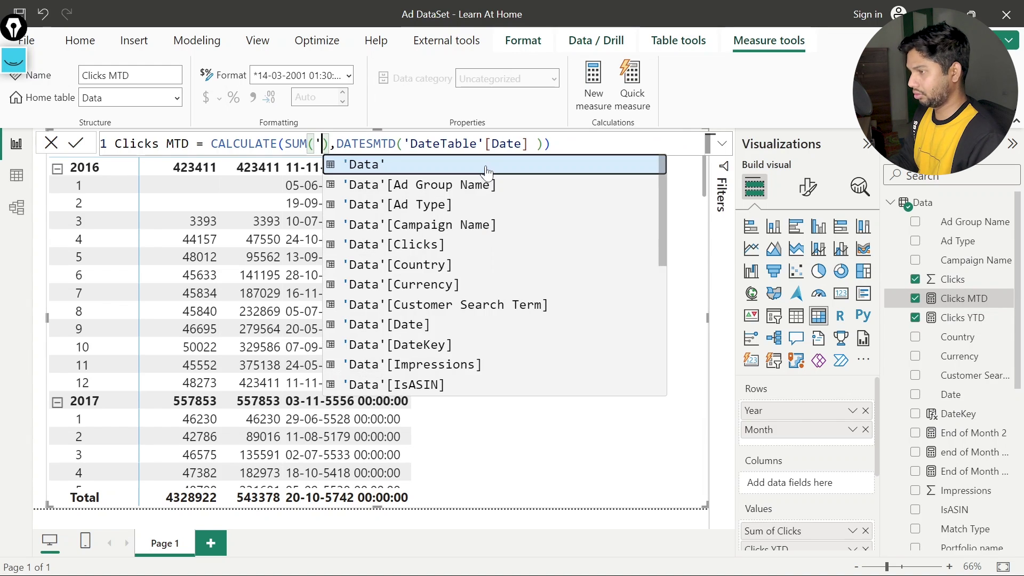
text(Data')
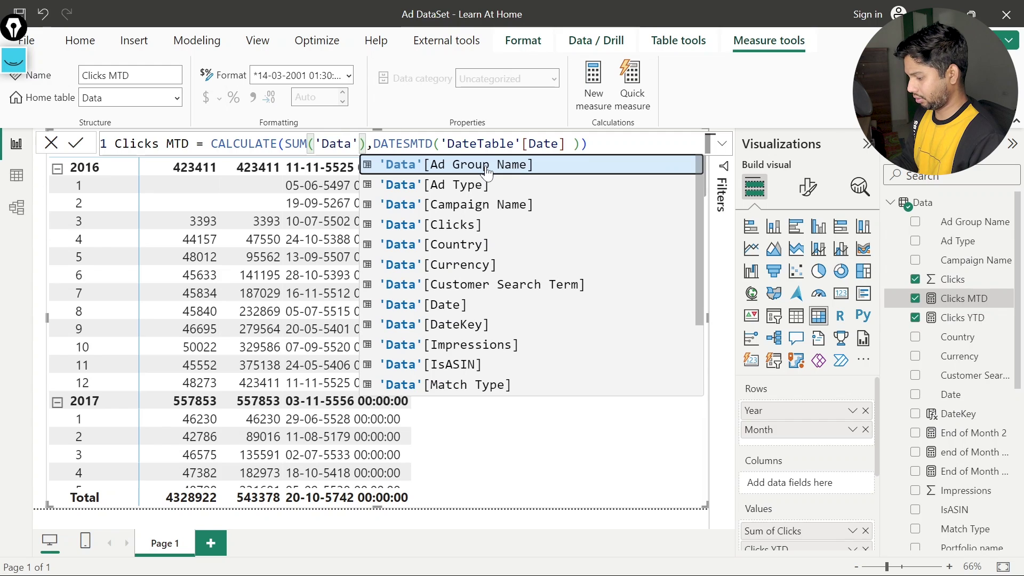
text([cli)
key(Tab)
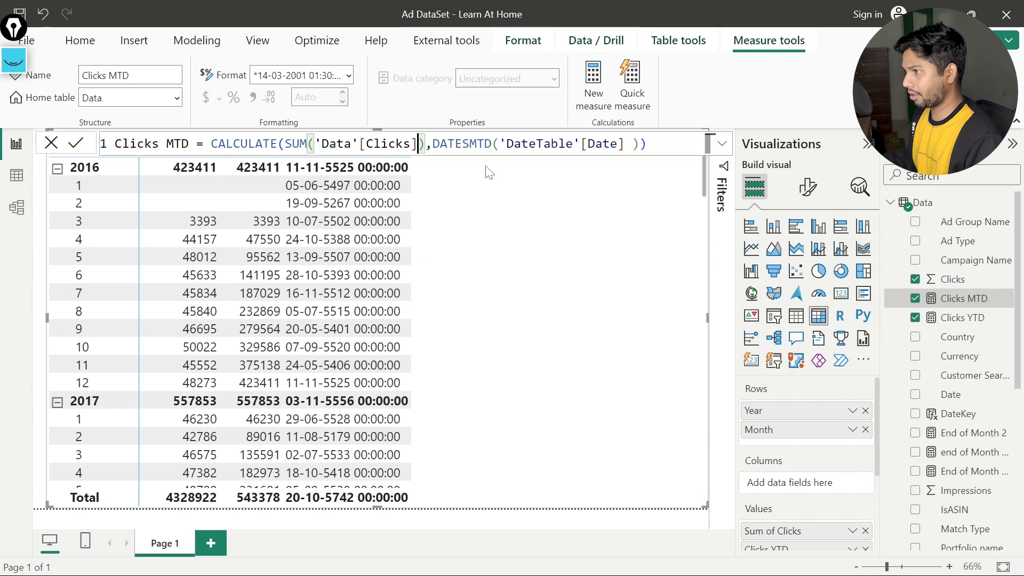
- Commit the corrected Clicks MTD formula and add the DAY field from DateTable below Month in the matrix rows
key(Return)
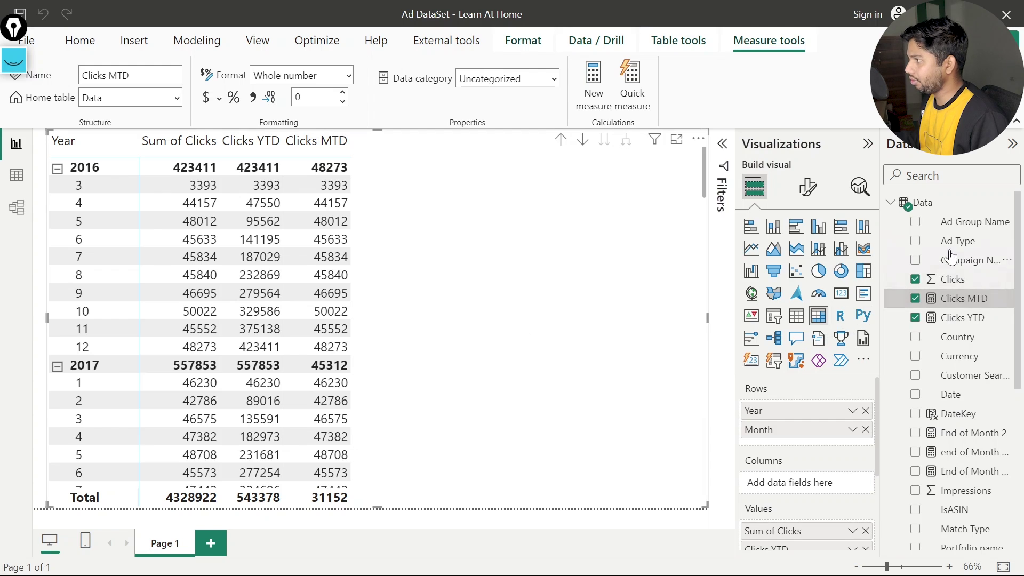
click(891, 203)
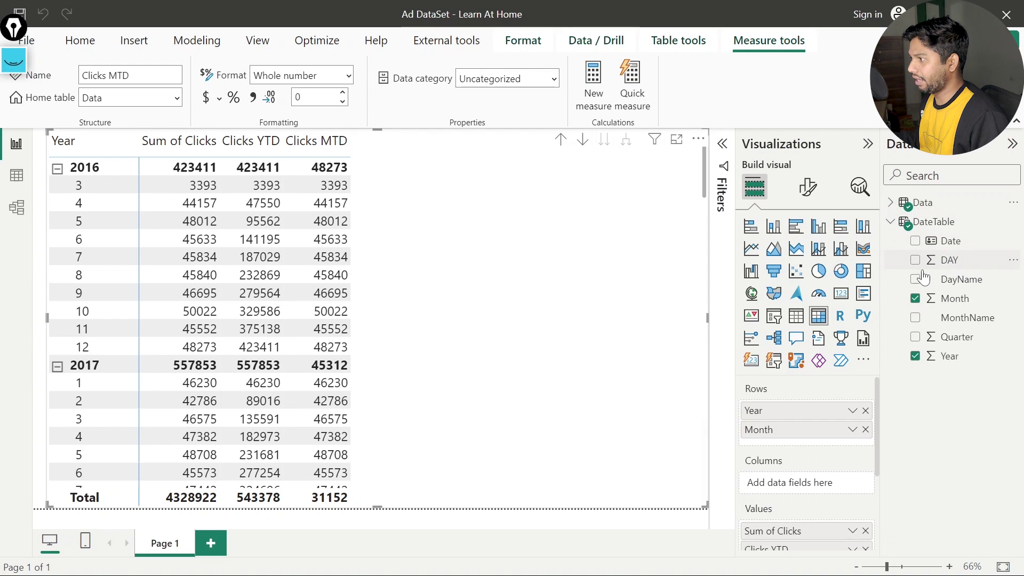
drag(949, 260, 803, 446)
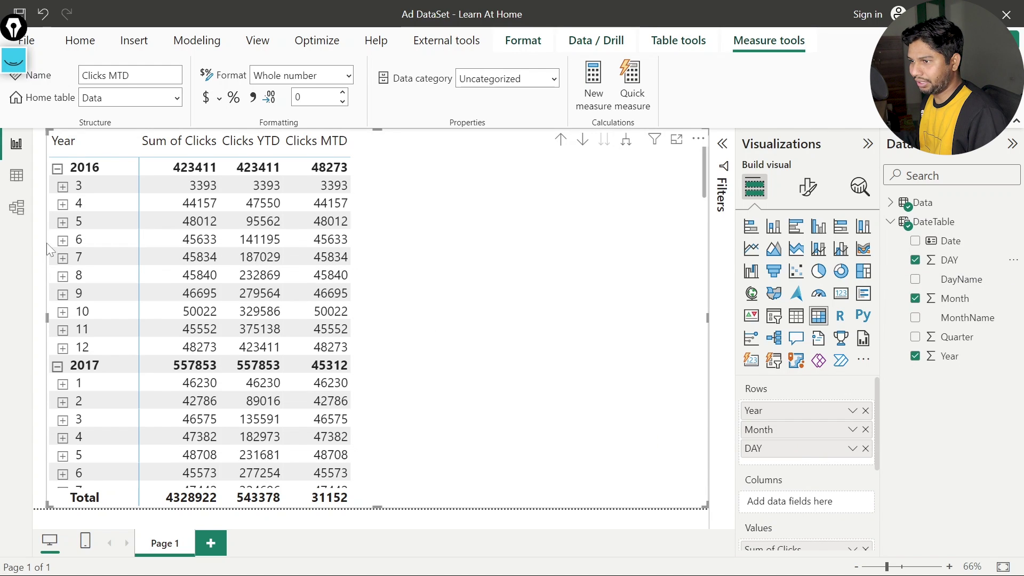
- Expand month 6 of 2016 to compare its daily clicks with the Clicks MTD running values, and collapse it again
click(62, 241)
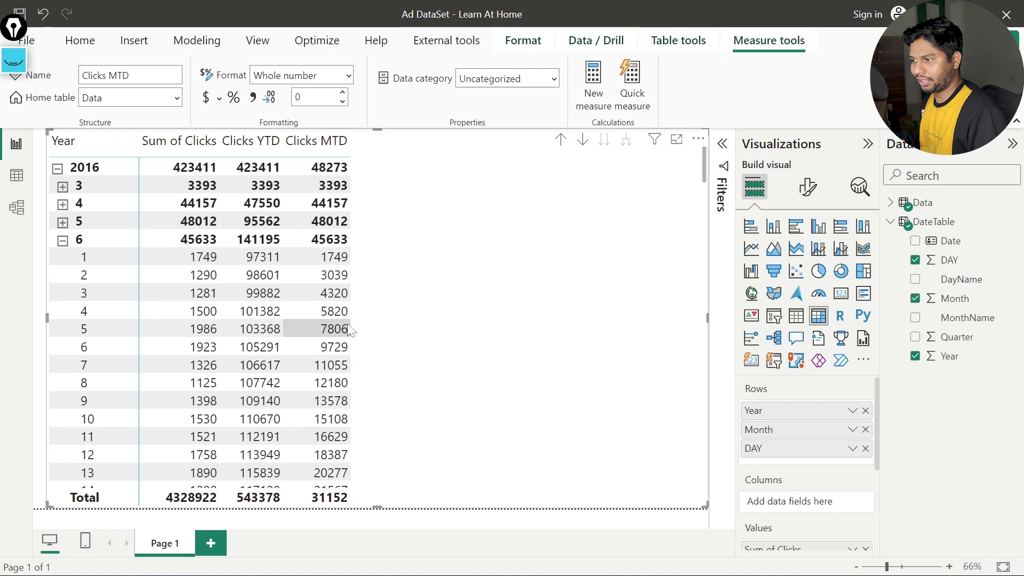
scroll(346, 328, down, 3)
scroll(347, 323, down, 6)
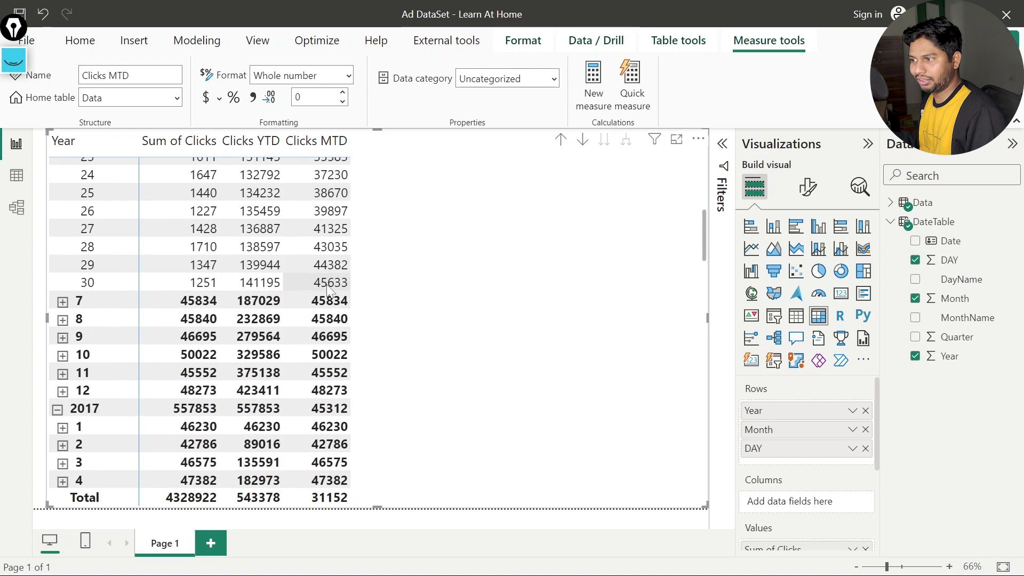
scroll(240, 285, up, 9)
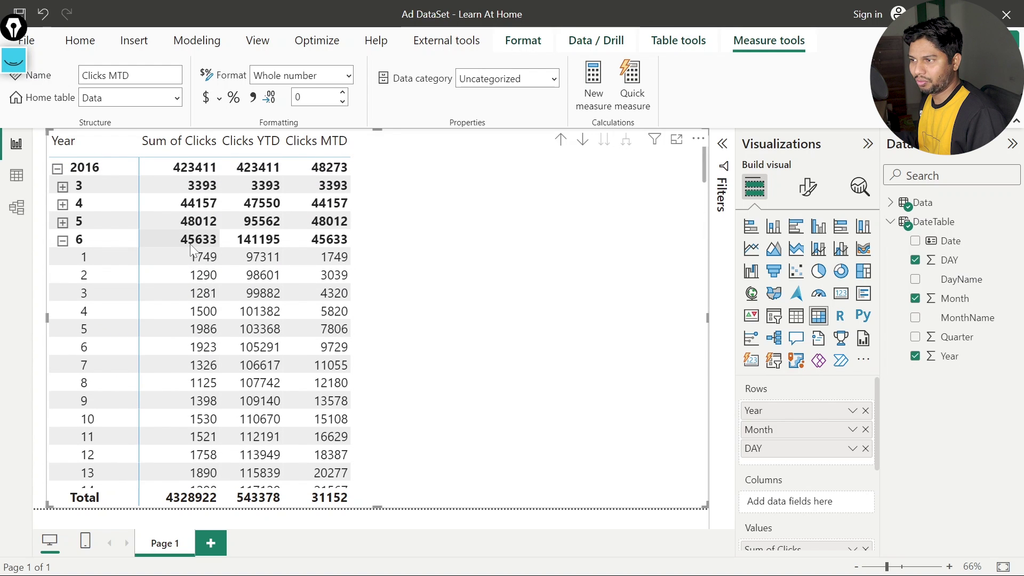
scroll(306, 354, down, 9)
scroll(306, 354, down, 1)
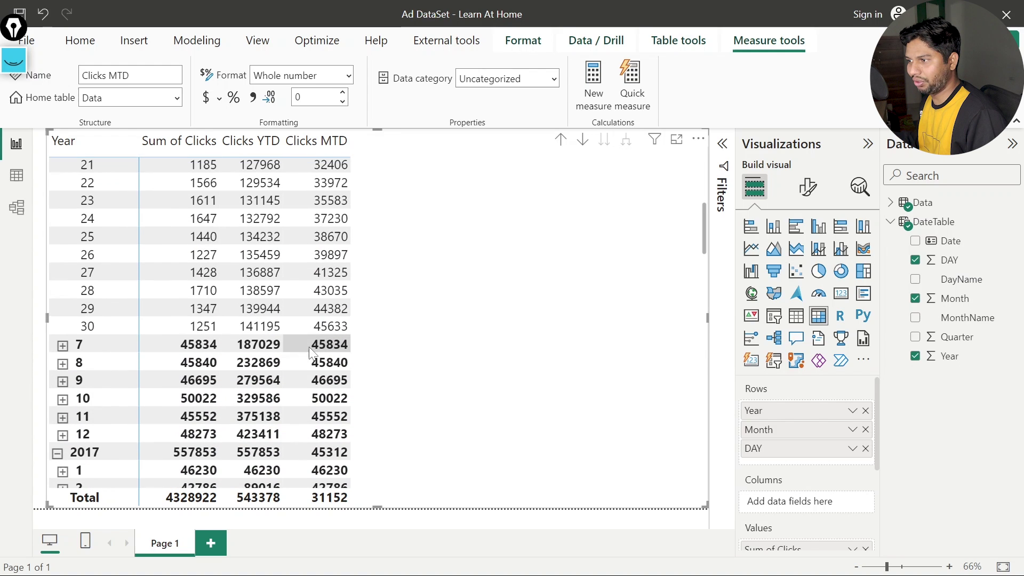
scroll(203, 297, up, 8)
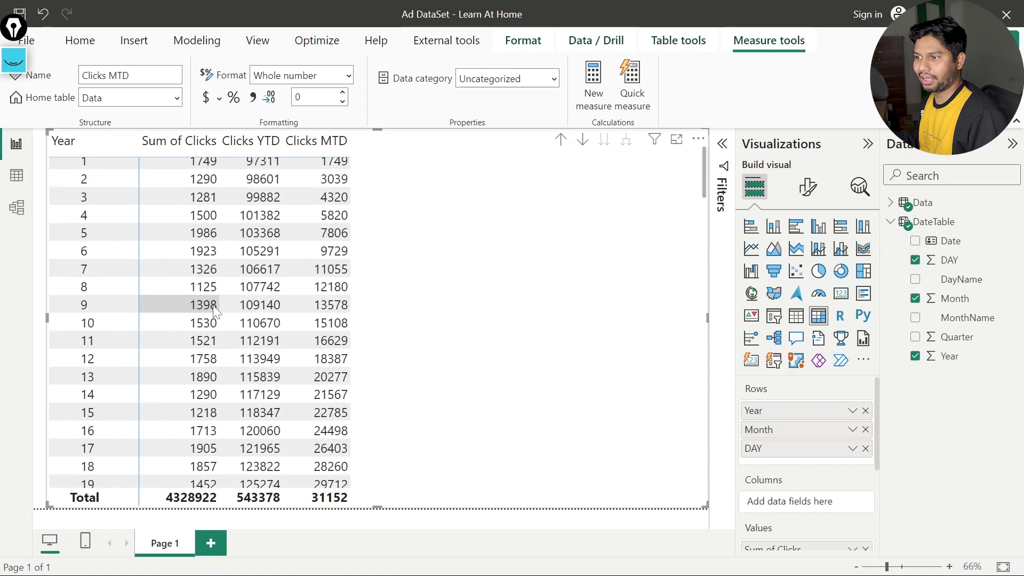
click(62, 239)
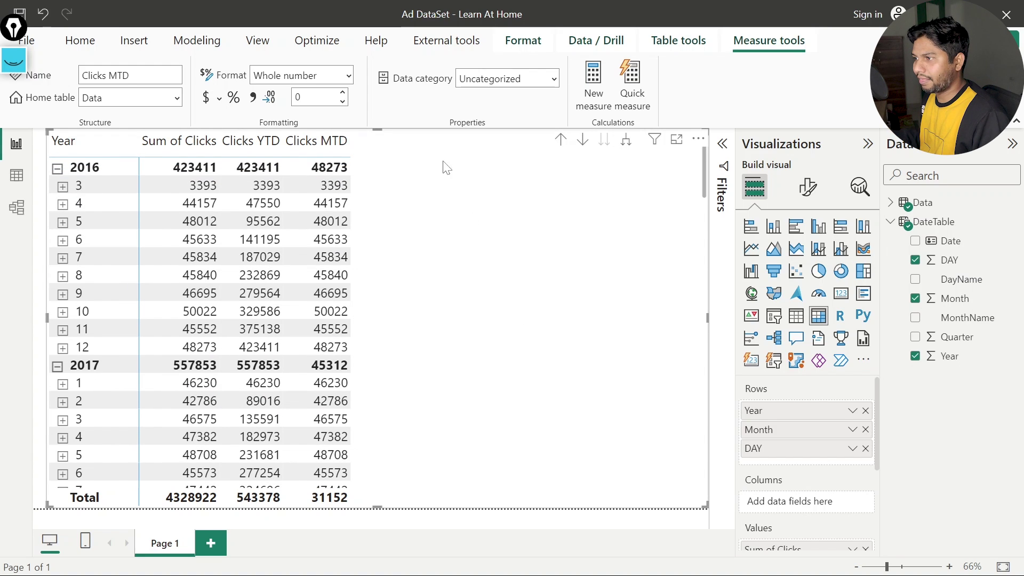
- Show the fields of the Data table again and review the Clicks YTD and Clicks MTD measure formulas
click(890, 221)
click(890, 202)
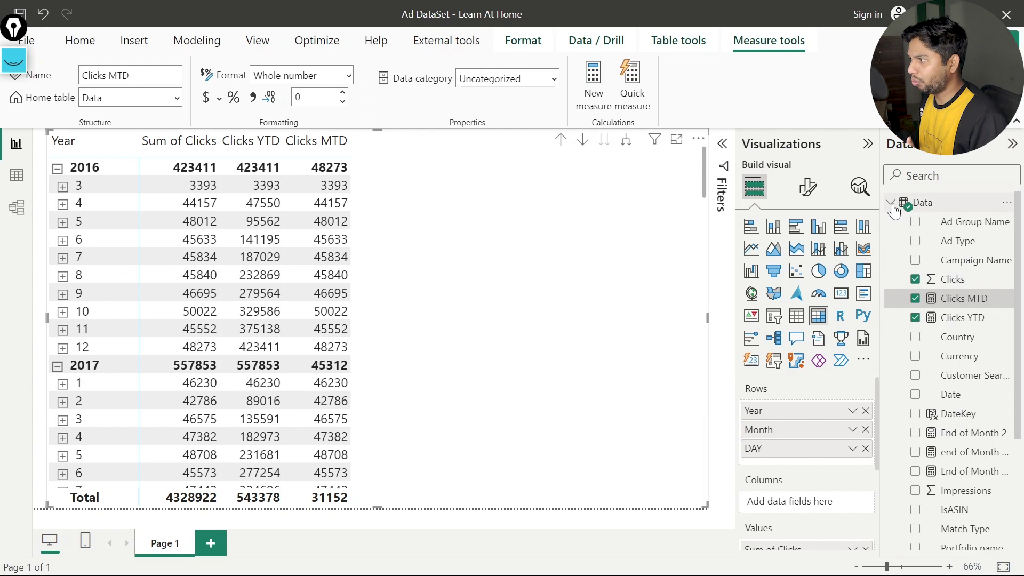
click(963, 318)
click(964, 300)
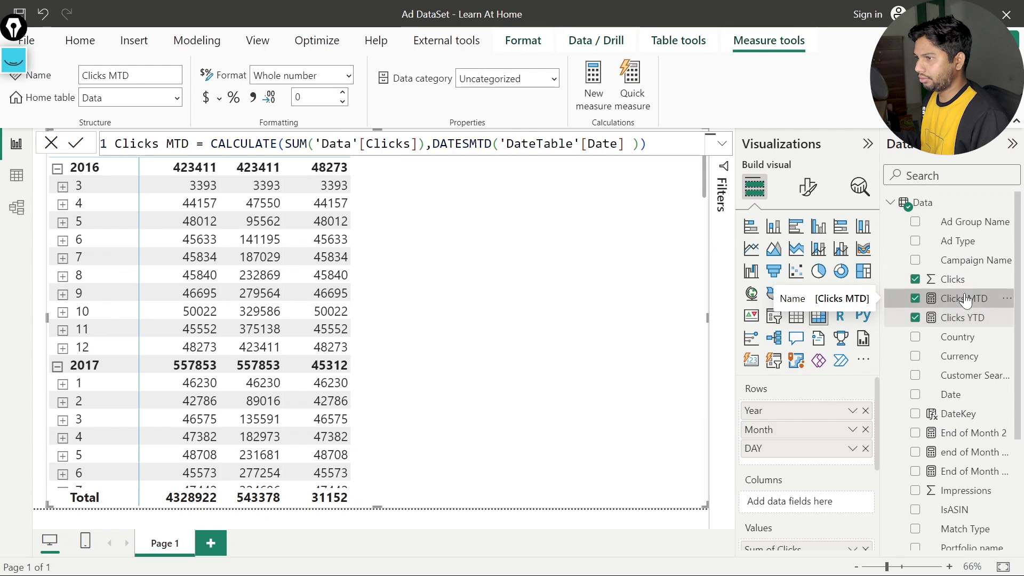
- Remove the Clicks MTD measure and the DAY row field from the matrix
click(312, 227)
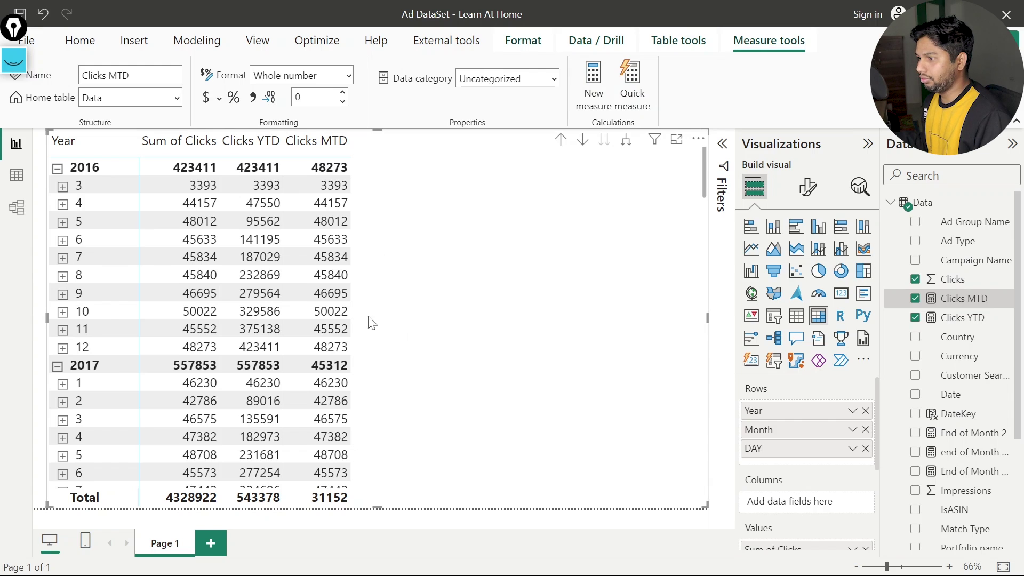
key(ctrl+z)
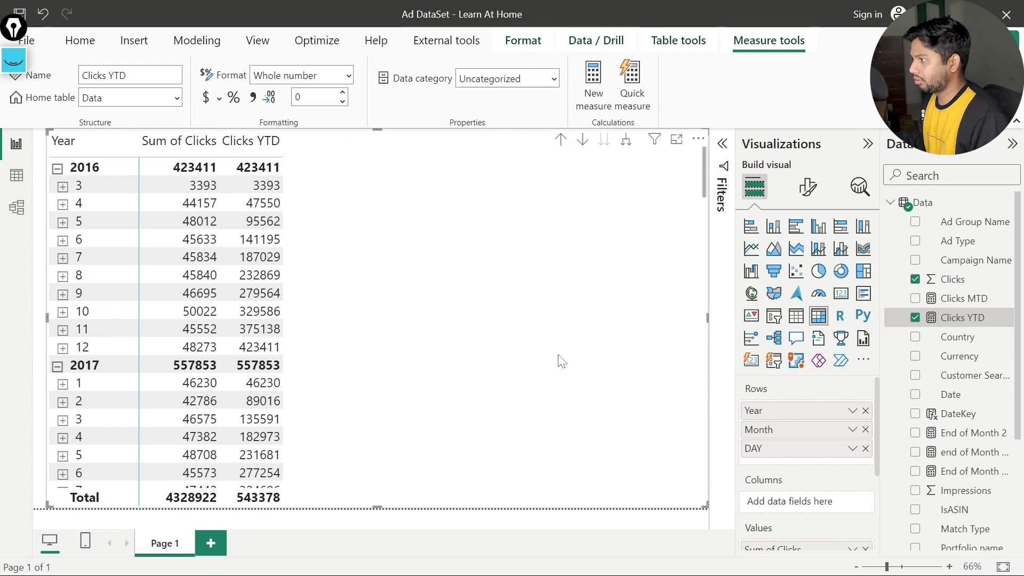
click(865, 448)
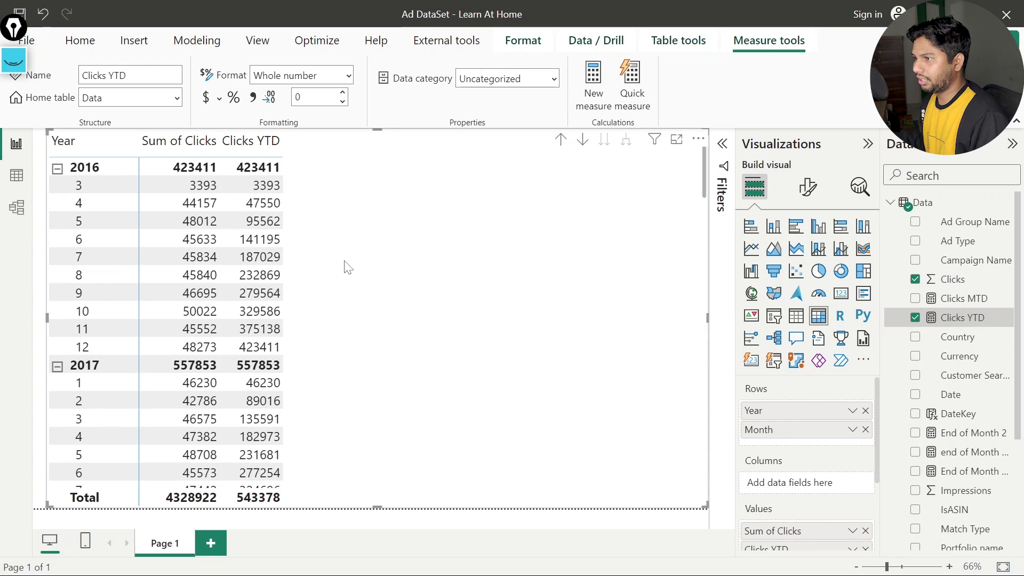
- Create a new measure in the Data table and name it Clicks PYTD
right_click(968, 318)
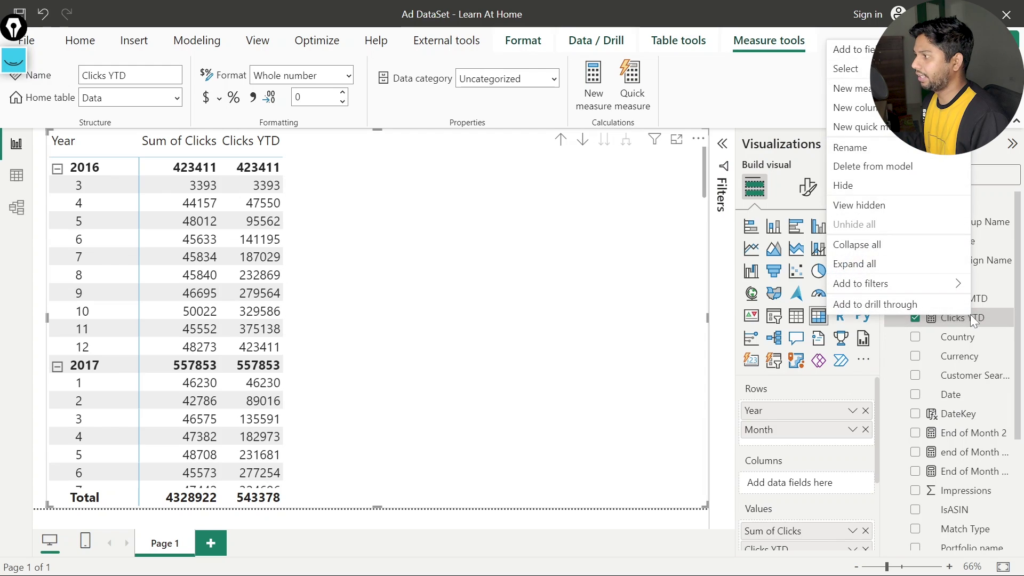
click(852, 88)
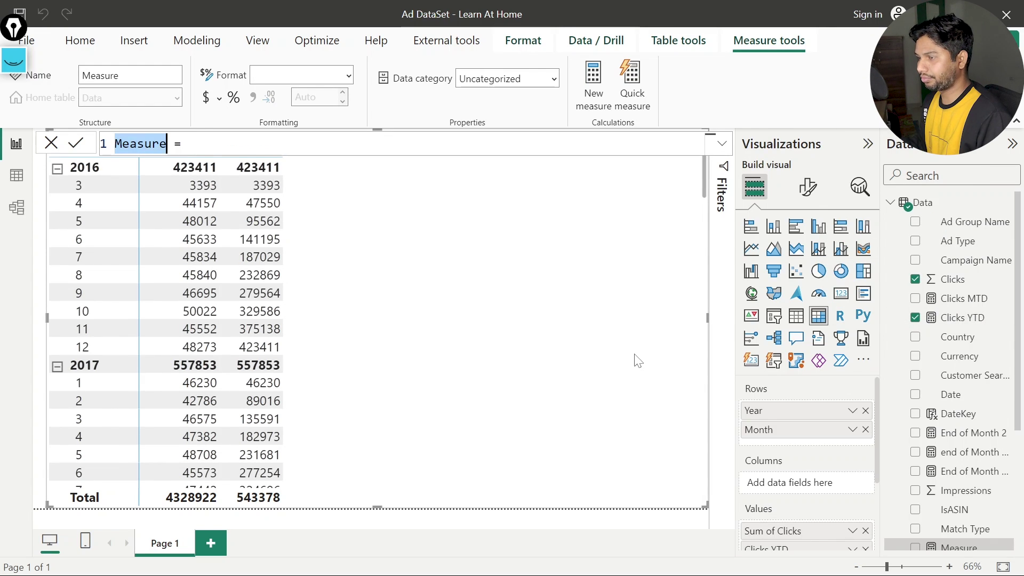
text(Clics)
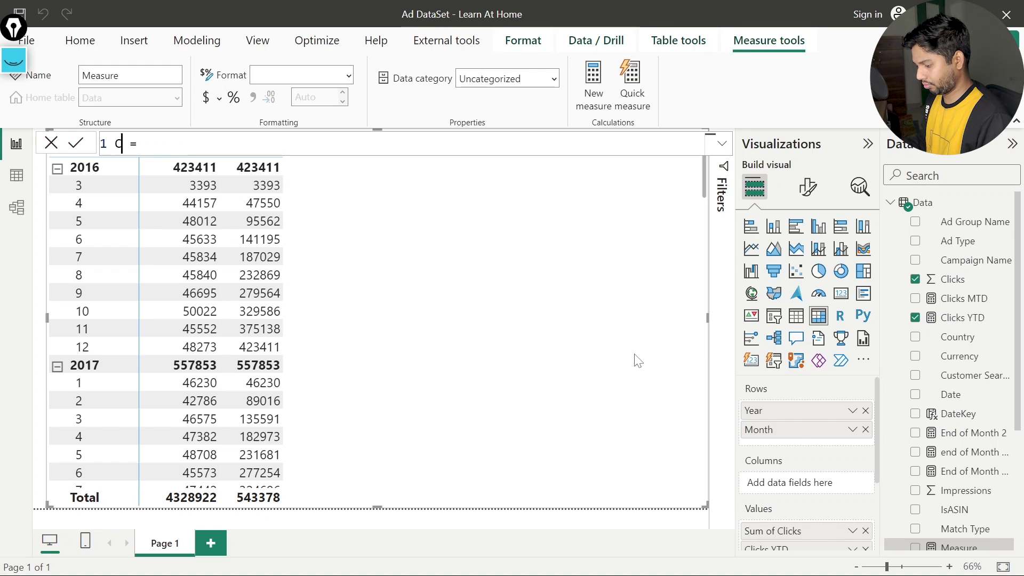
key(BackSpace)
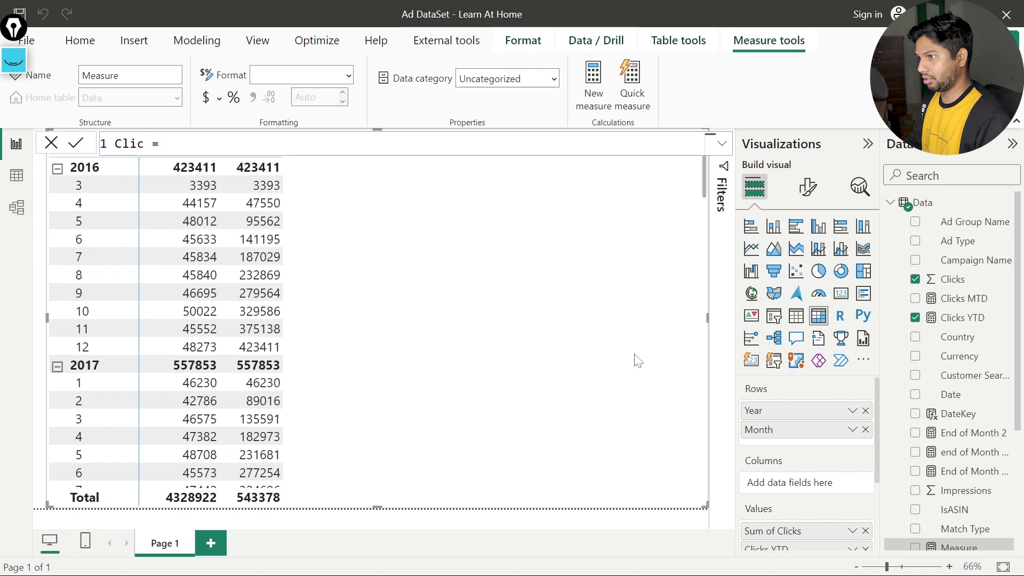
text(ks )
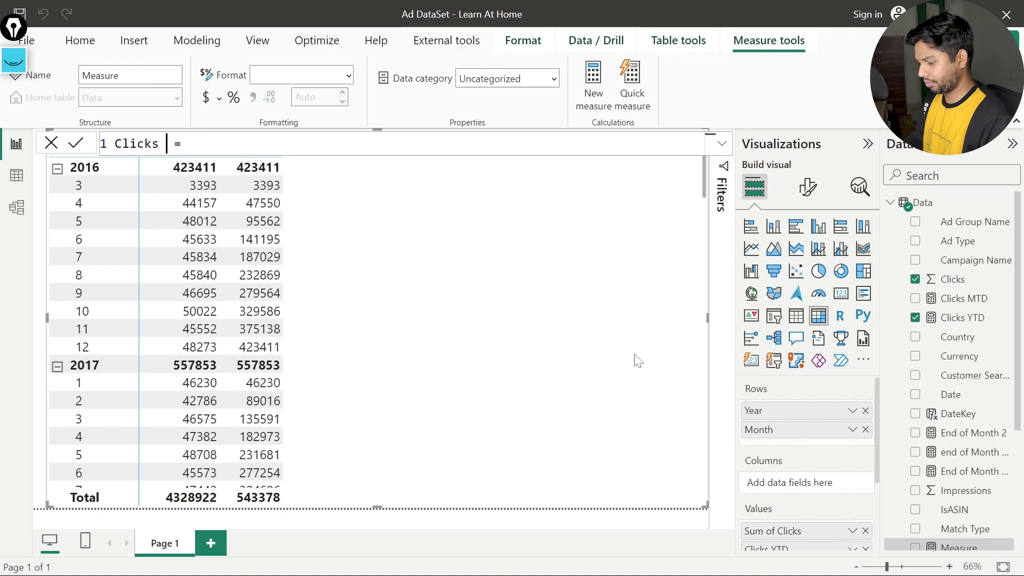
text(PYTD)
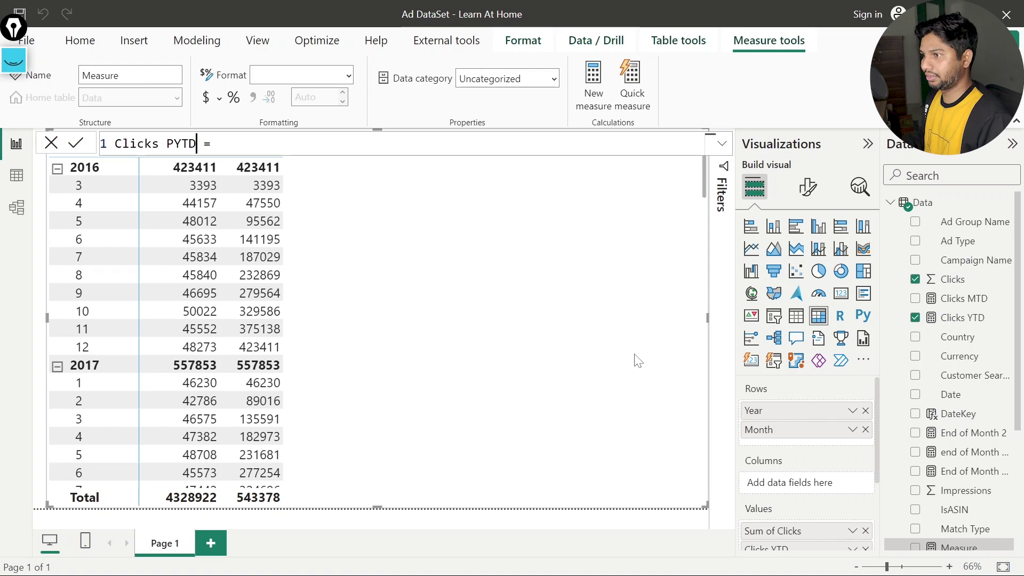
- Start the Clicks PYTD formula with CALCULATE and SUM('Data'[Clicks]) as its expression
key(End)
text(CALCULATE()
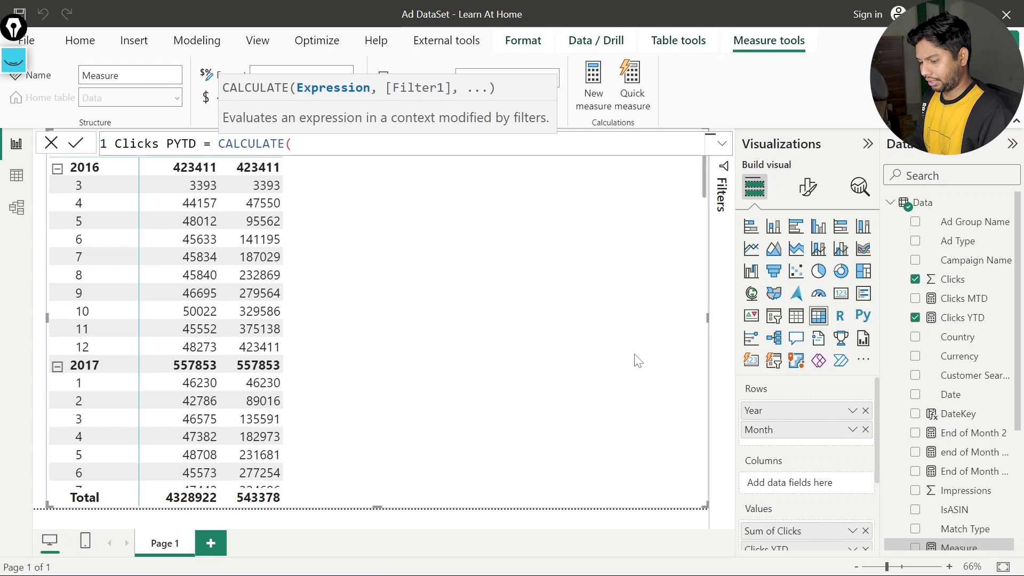
text(SUM(')
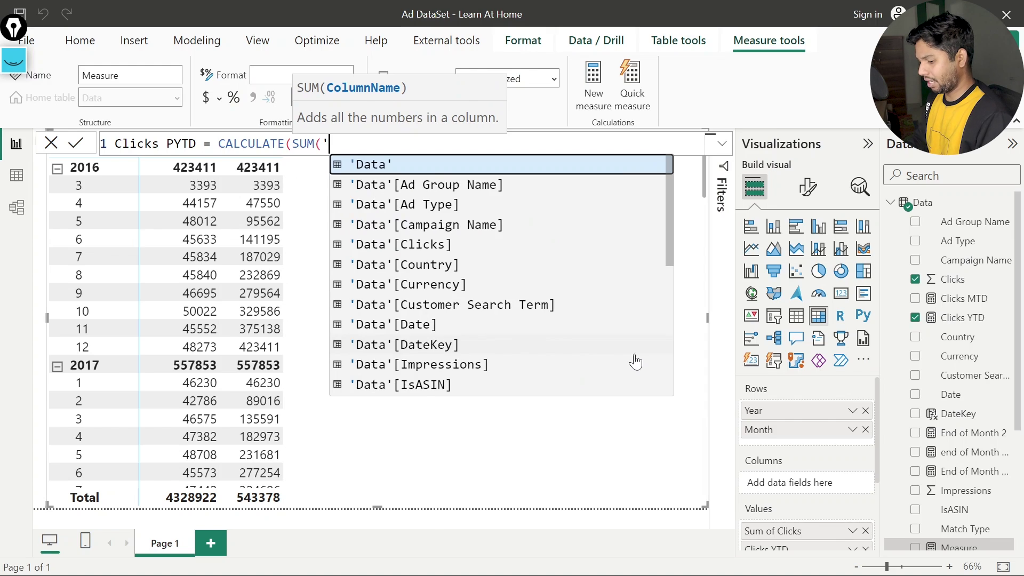
text(date)
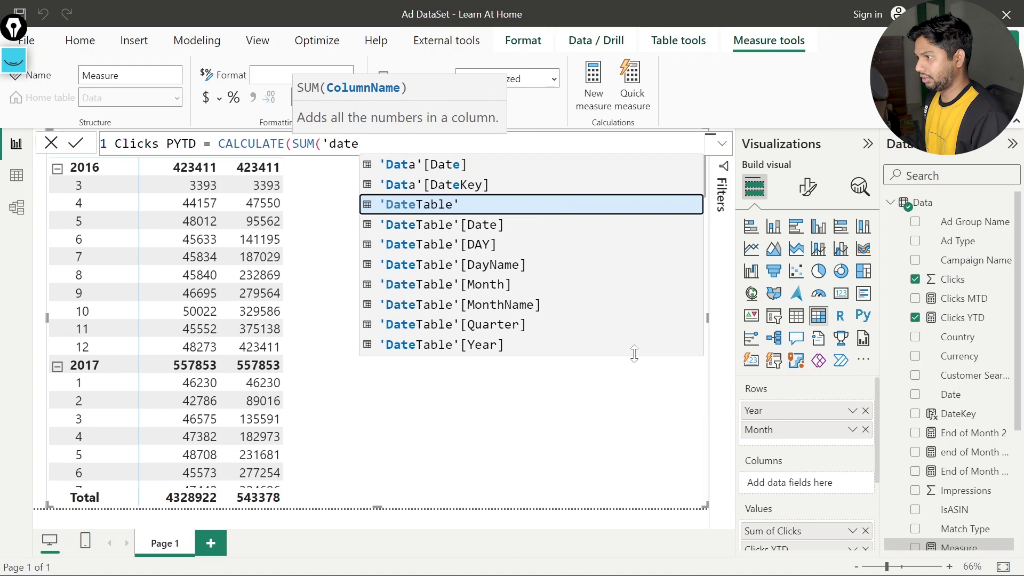
key(Down)
key(BackSpace)
text(a)
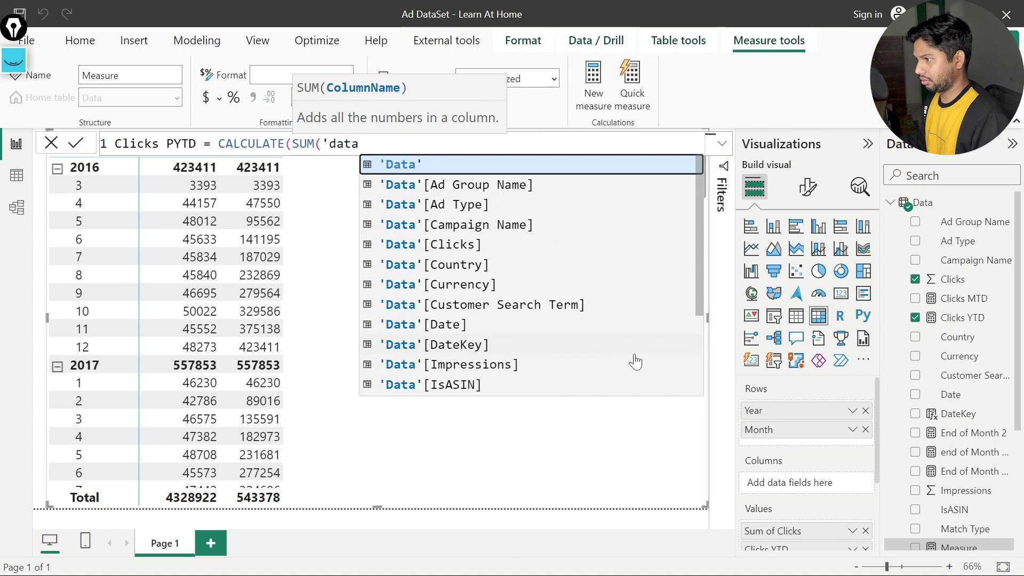
key(Down)
key(Down)
key(Down)
key(Down)
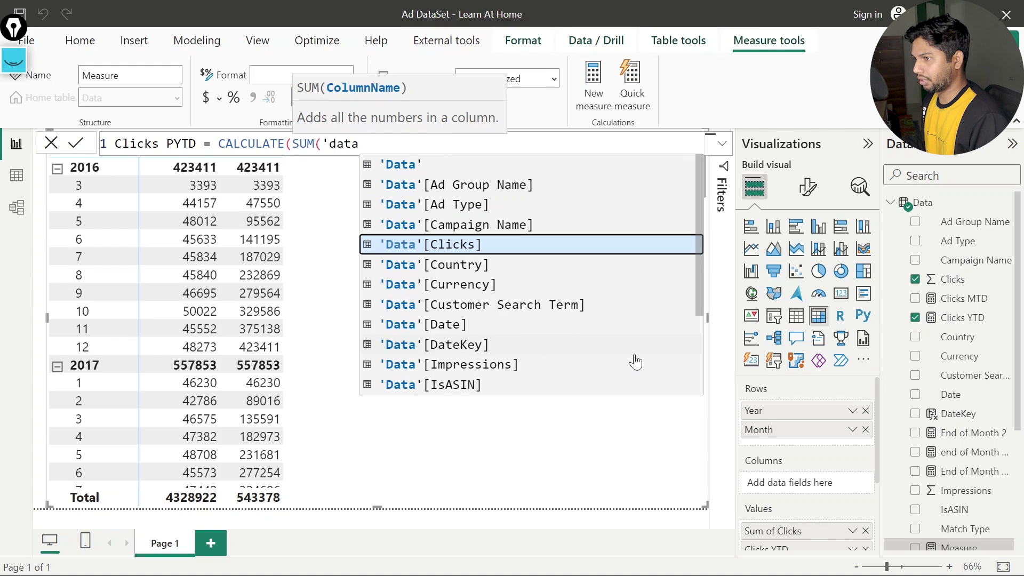
key(Tab)
text())
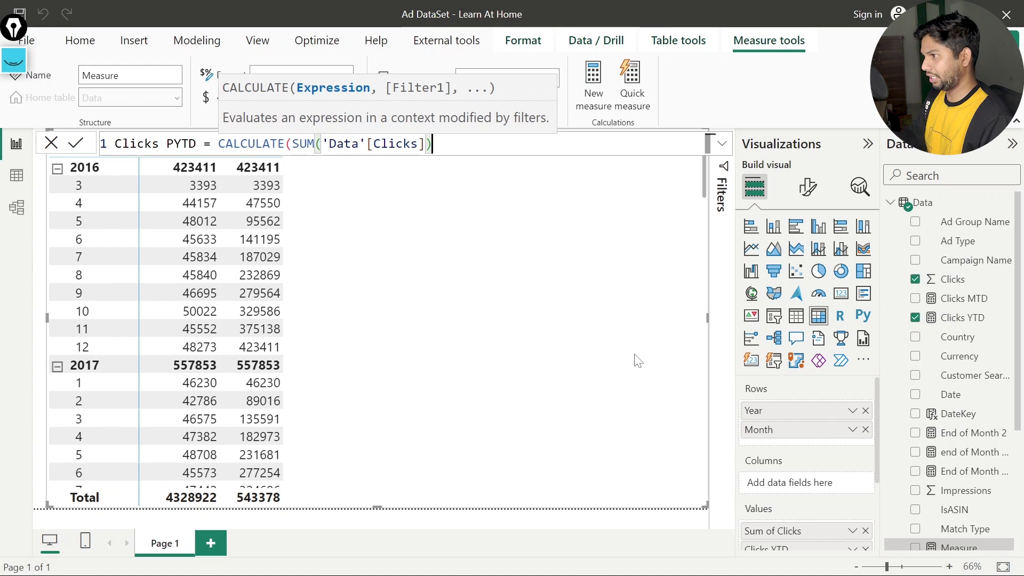
- Add DATESYTD('DateTable'[Date]) as the CALCULATE filter, and commit Clicks PYTD with the measure included in the matrix
text(, )
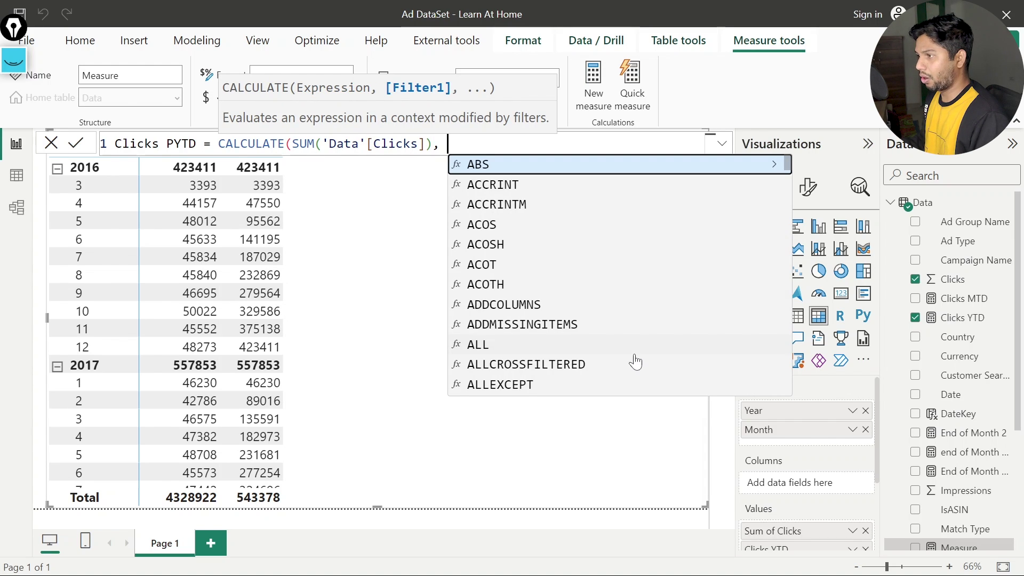
text(DATE)
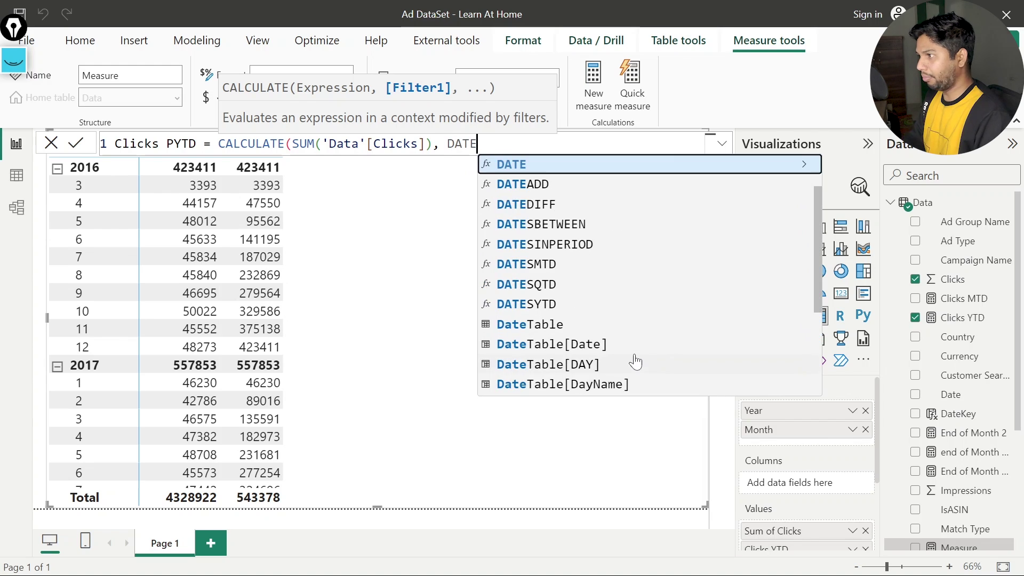
text(S)
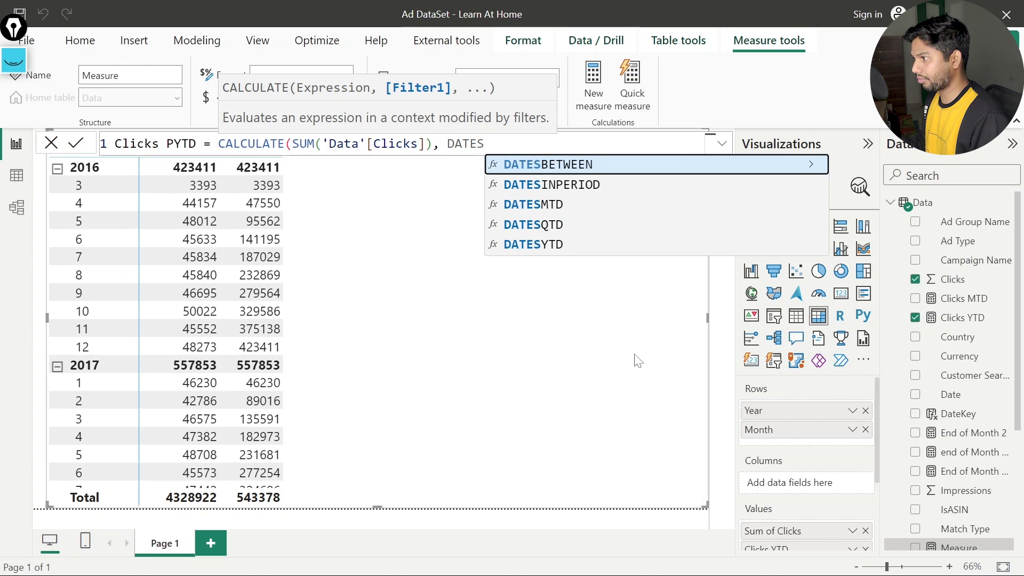
key(Down)
key(Down)
key(Down)
key(Down)
key(Tab)
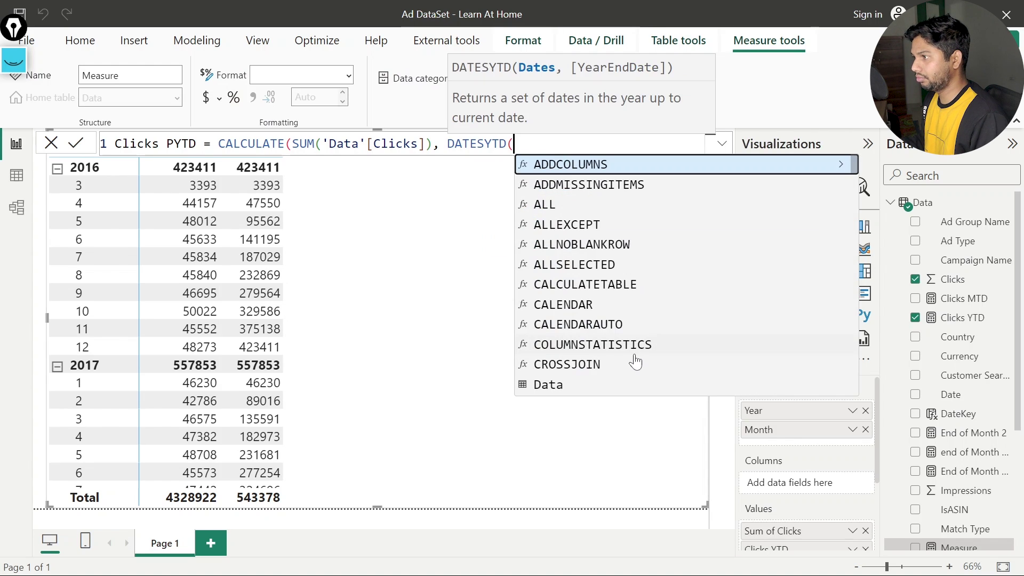
text('da)
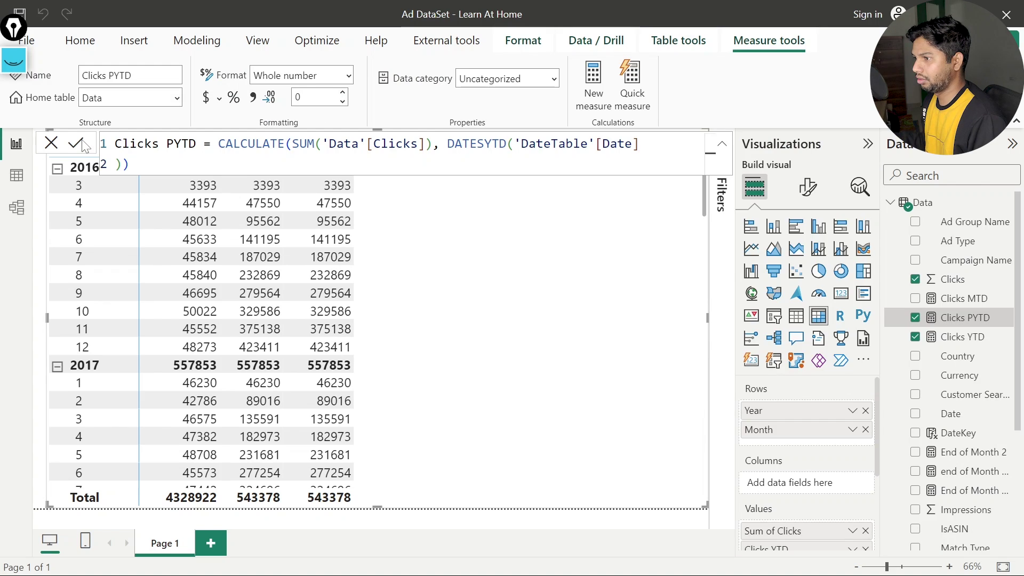
click(335, 254)
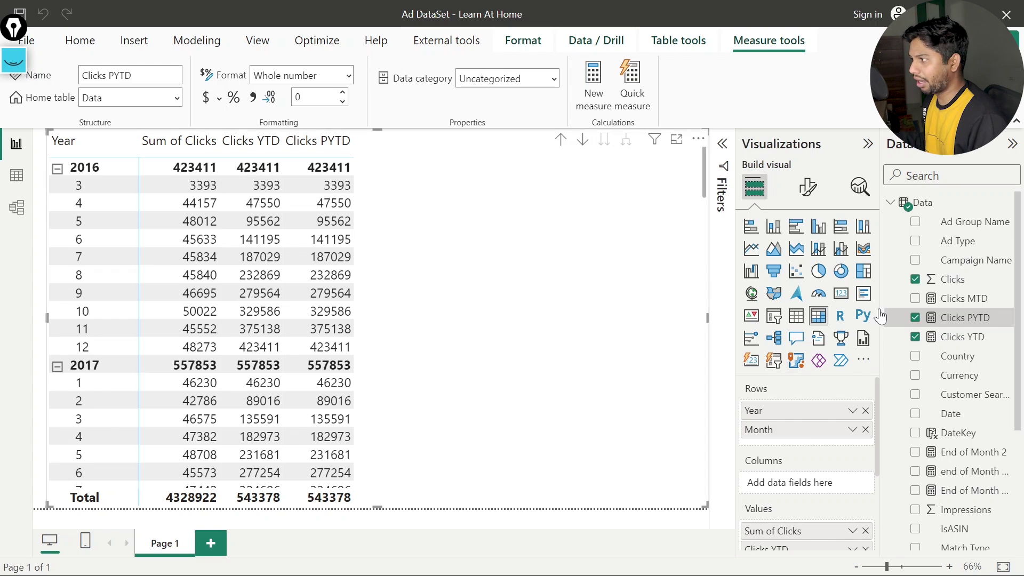
- Wrap the DATESYTD filter of the Clicks PYTD formula in SAMEPERIODLASTYEAR and commit the measure
click(963, 298)
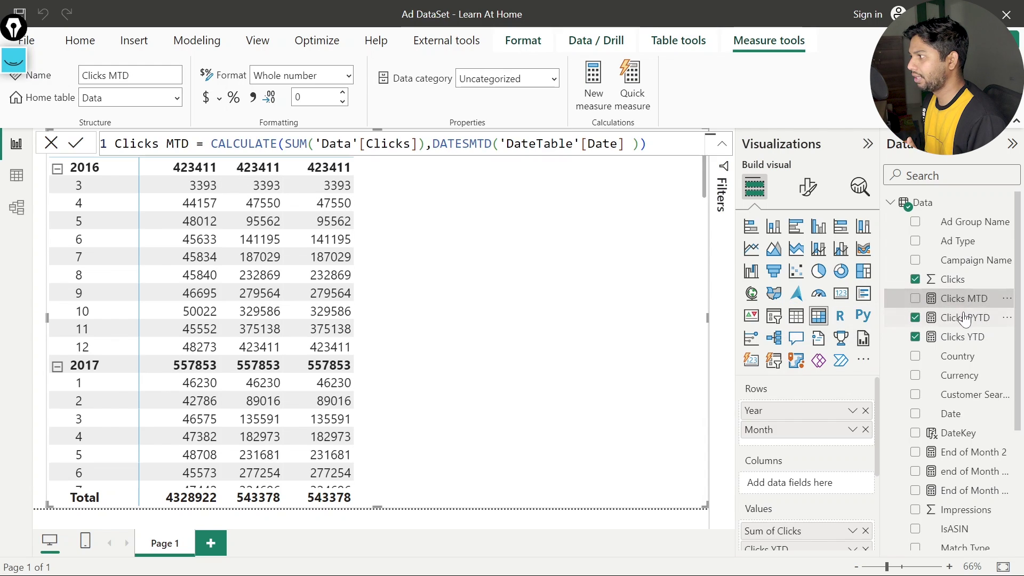
click(965, 317)
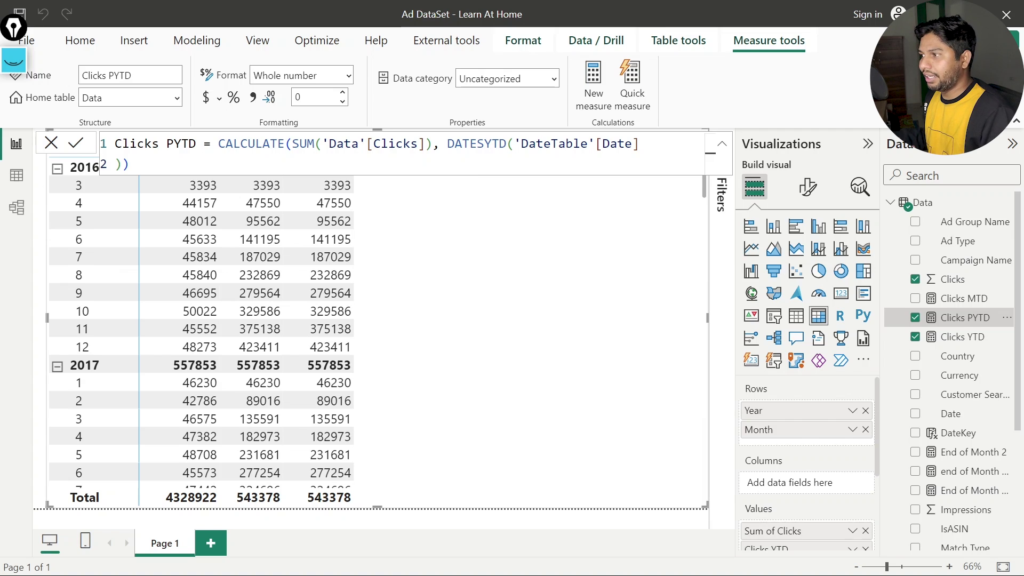
click(476, 143)
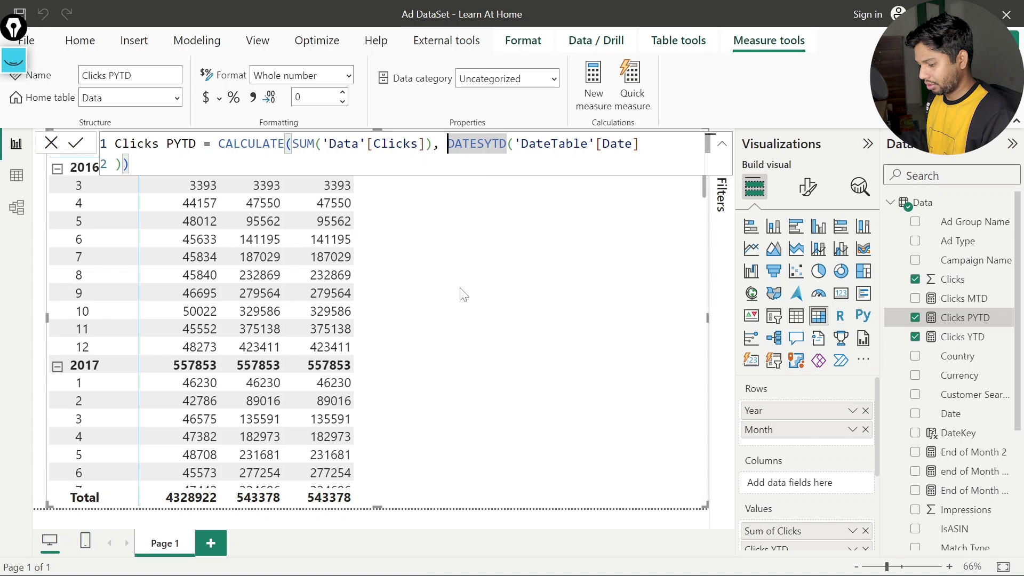
text(SAMEPE)
key(Tab)
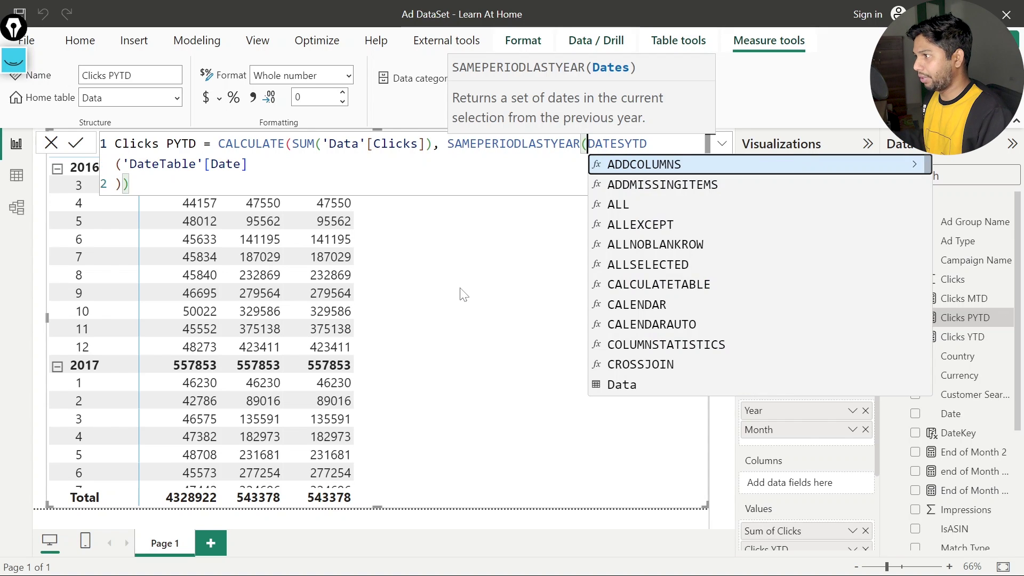
click(129, 184)
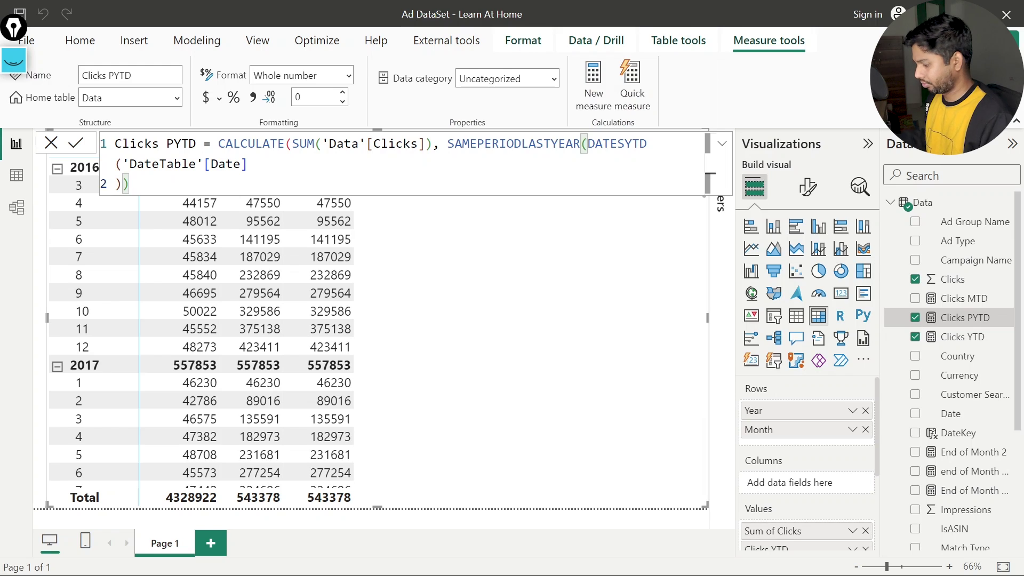
text())
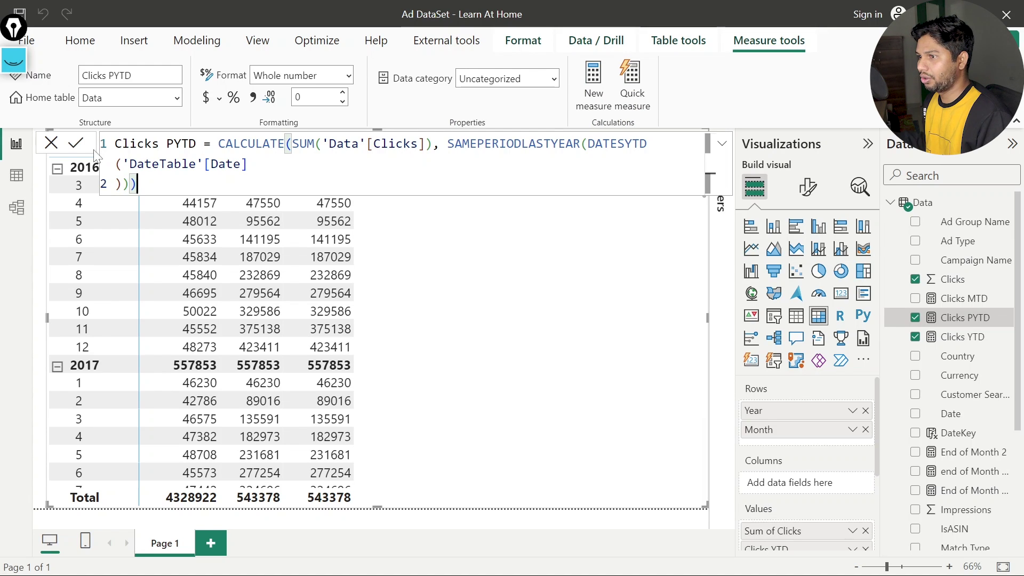
click(82, 144)
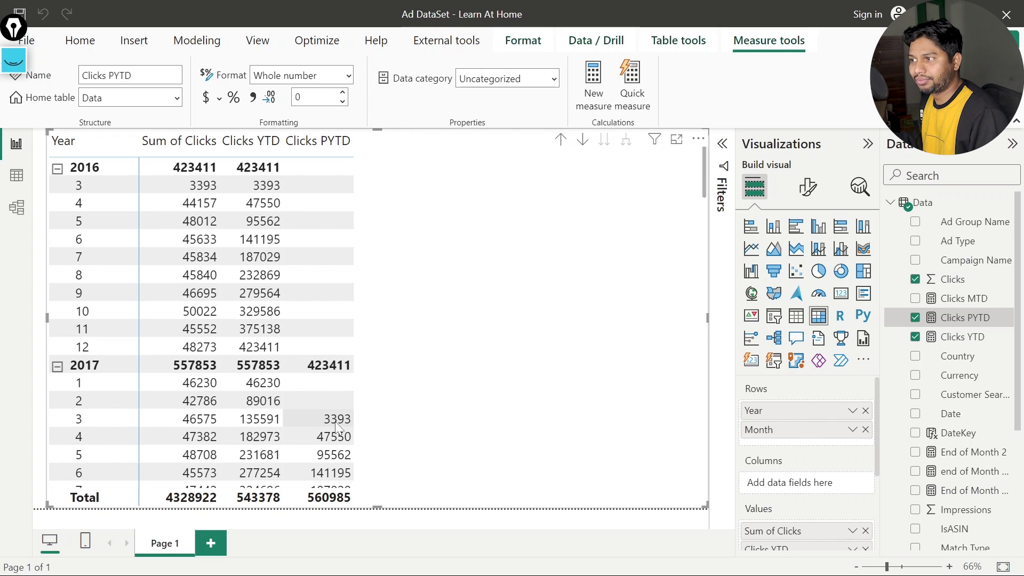
- Compare the Clicks PYTD values in the matrix with the Clicks YTD values of the same months one year earlier
scroll(406, 407, down, 8)
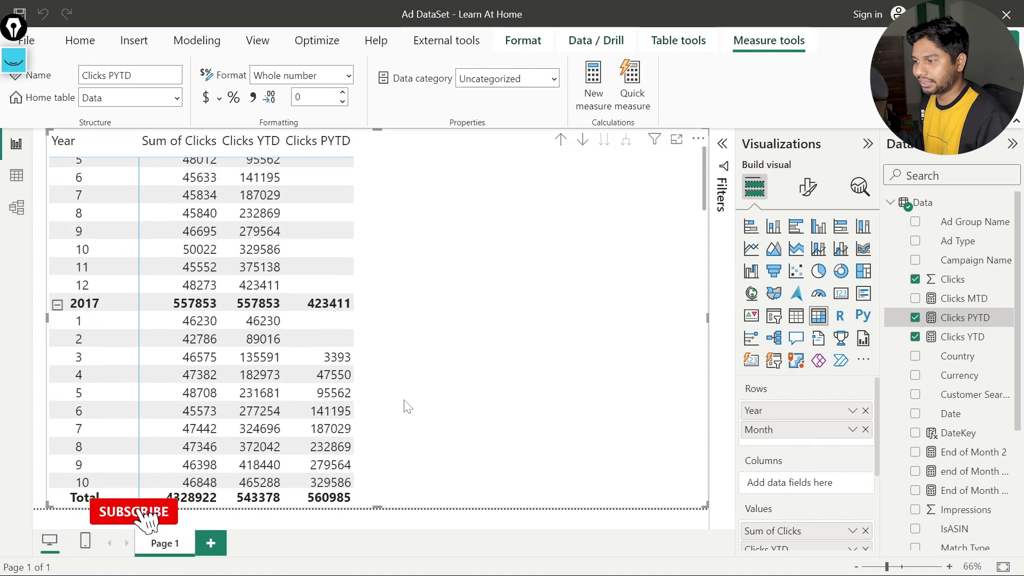
scroll(405, 407, up, 1)
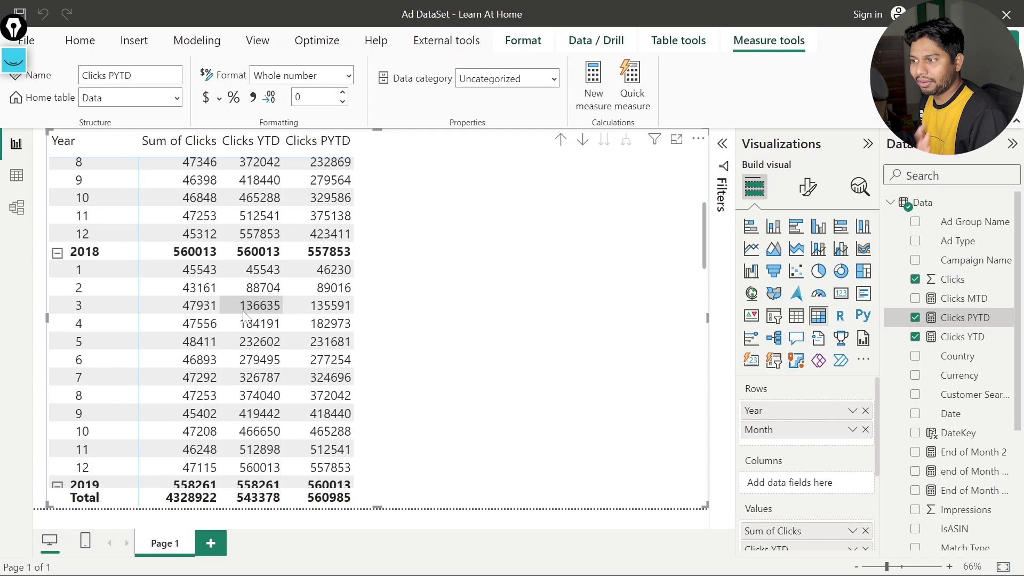
scroll(244, 316, up, 4)
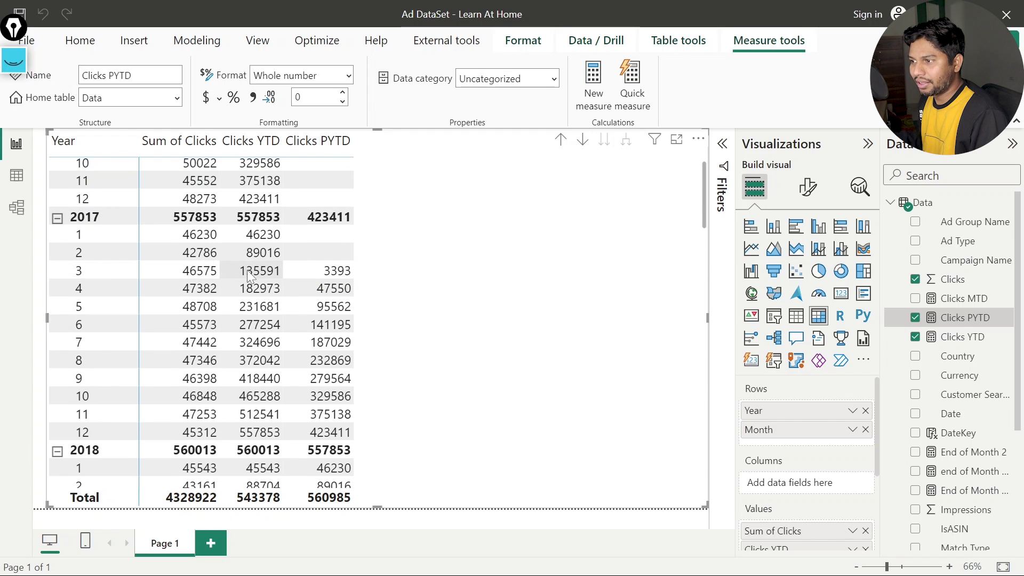
scroll(270, 316, down, 4)
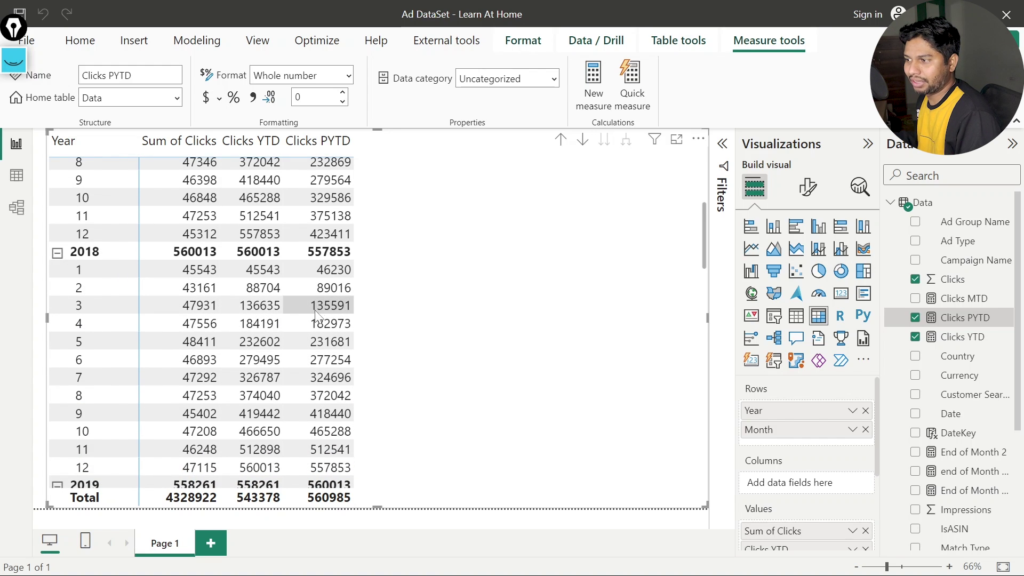
scroll(360, 313, up, 7)
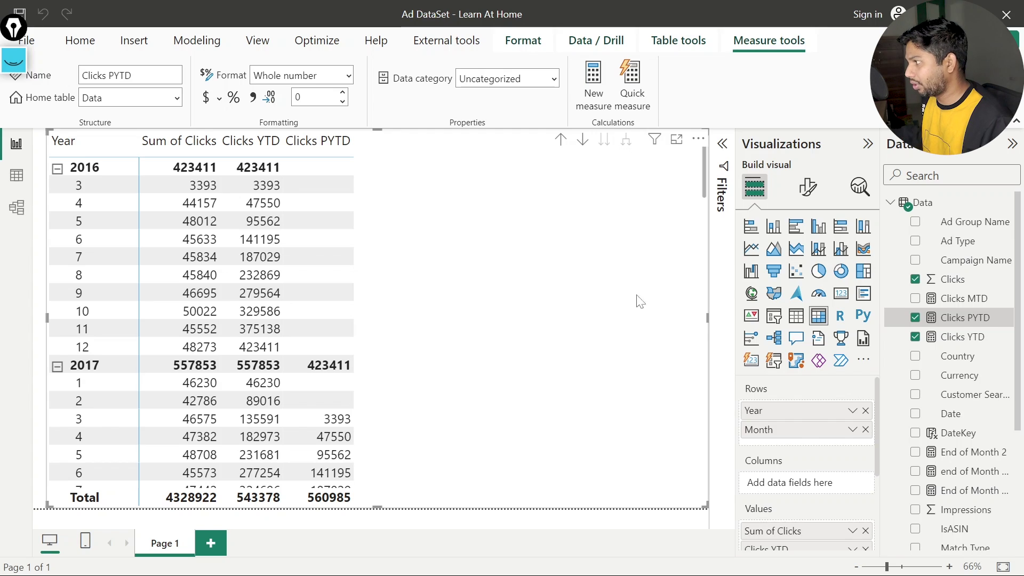
- Create a new measure in the Data table and name it Clicks YTDG%
right_click(958, 320)
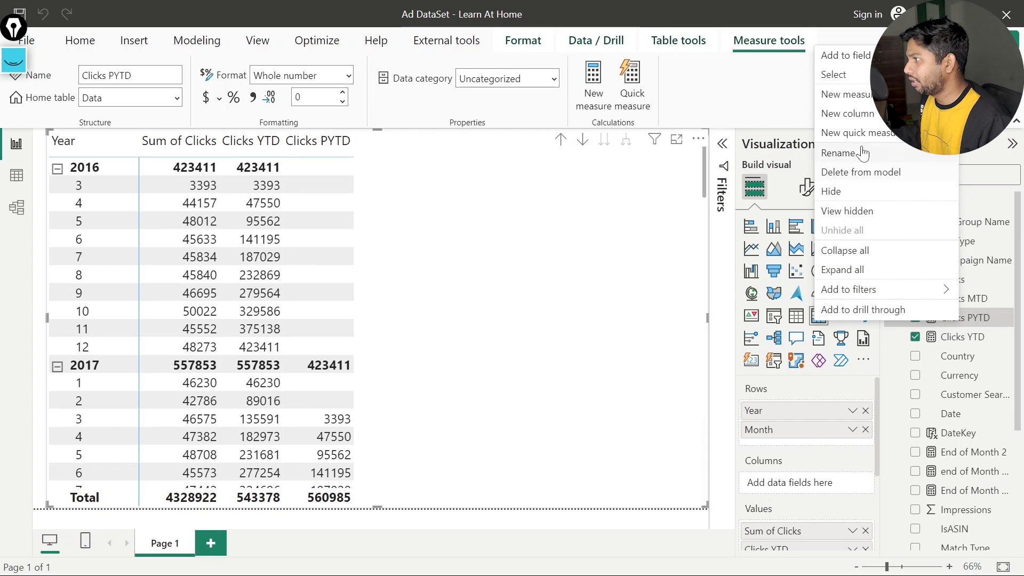
key(Escape)
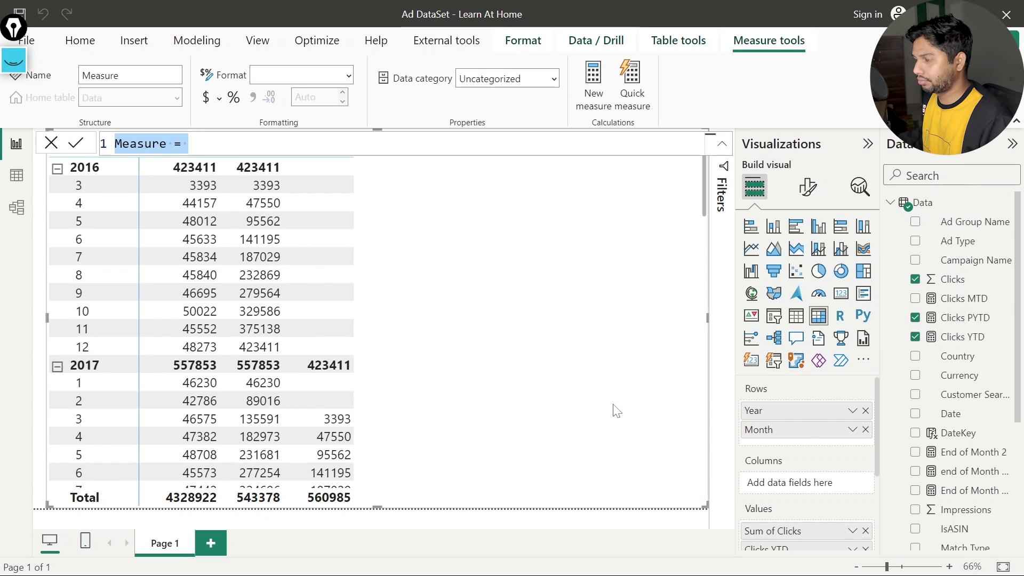
text(Clicks)
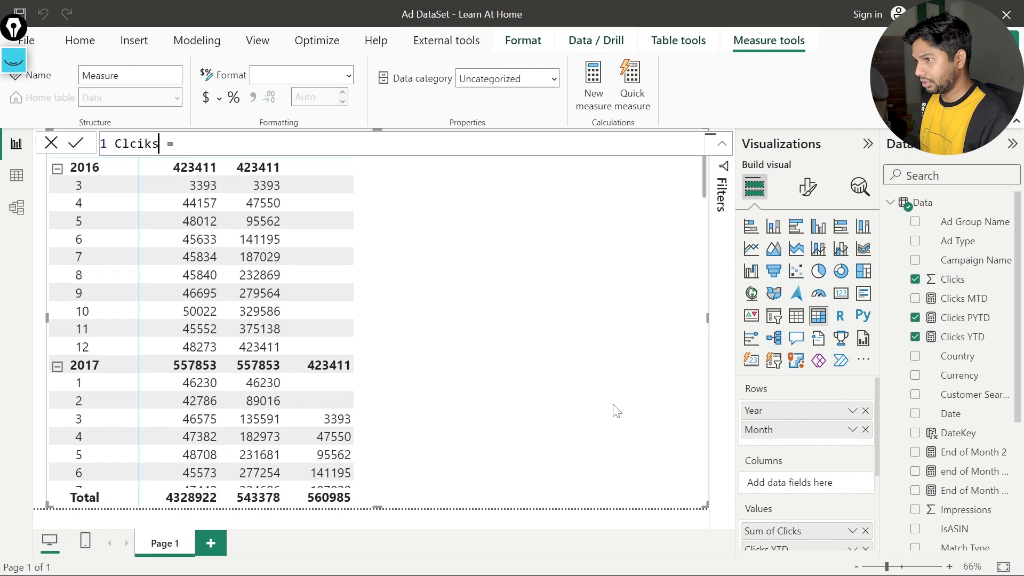
key(BackSpace)
key(BackSpace)
key(BackSpace)
key(BackSpace)
text(icks )
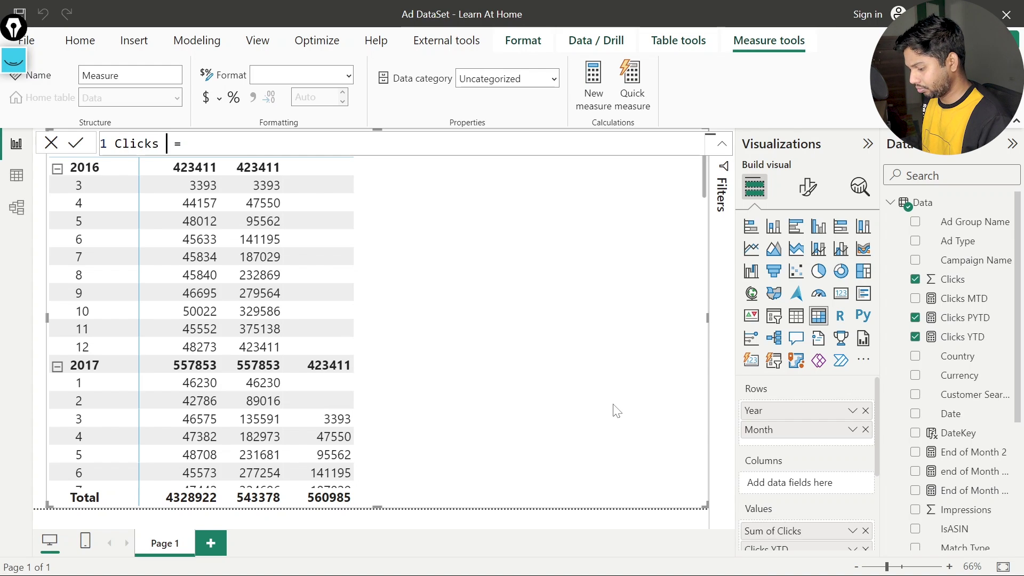
text(YTDG)
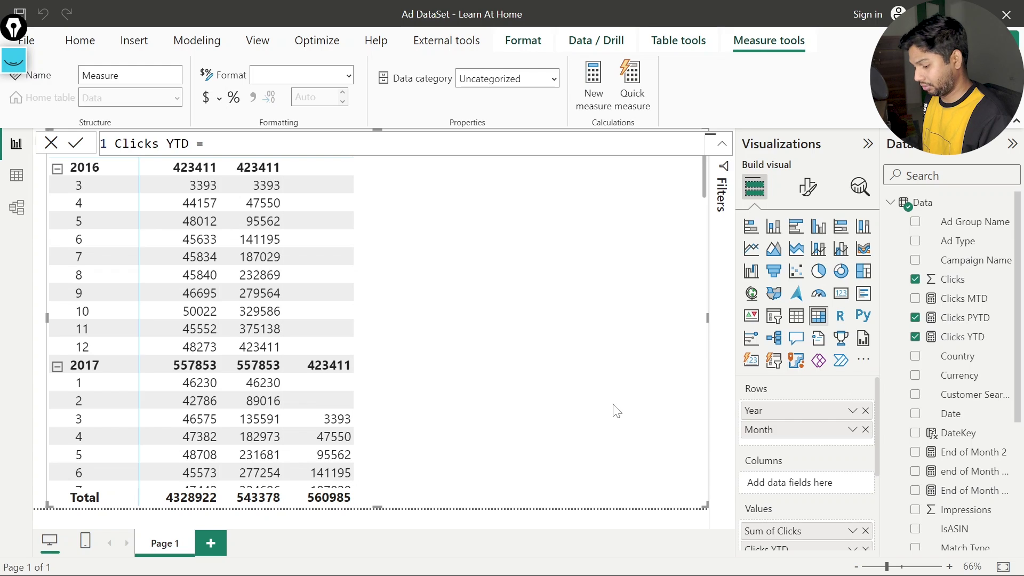
key(Right)
key(Right)
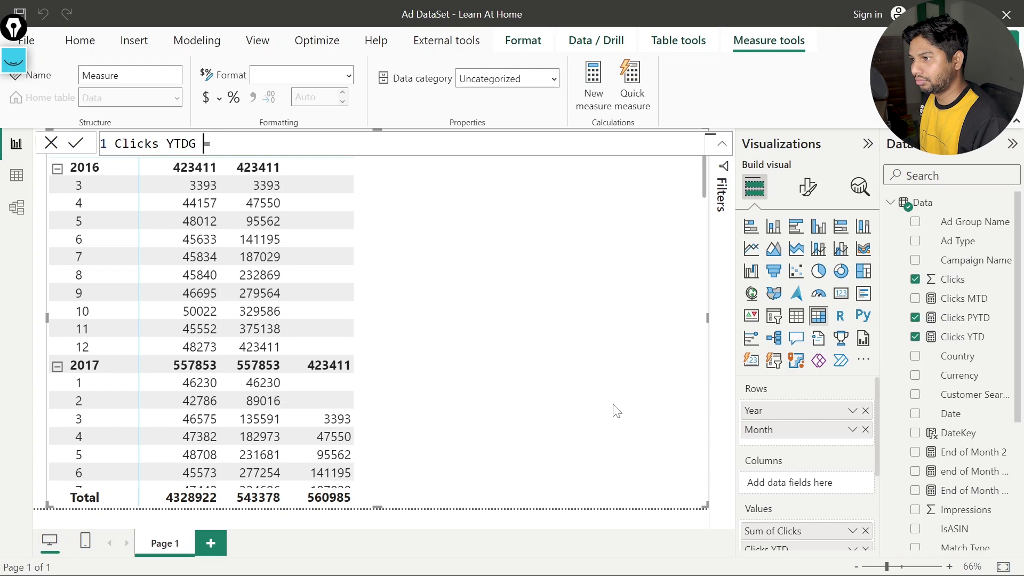
key(Left)
key(Left)
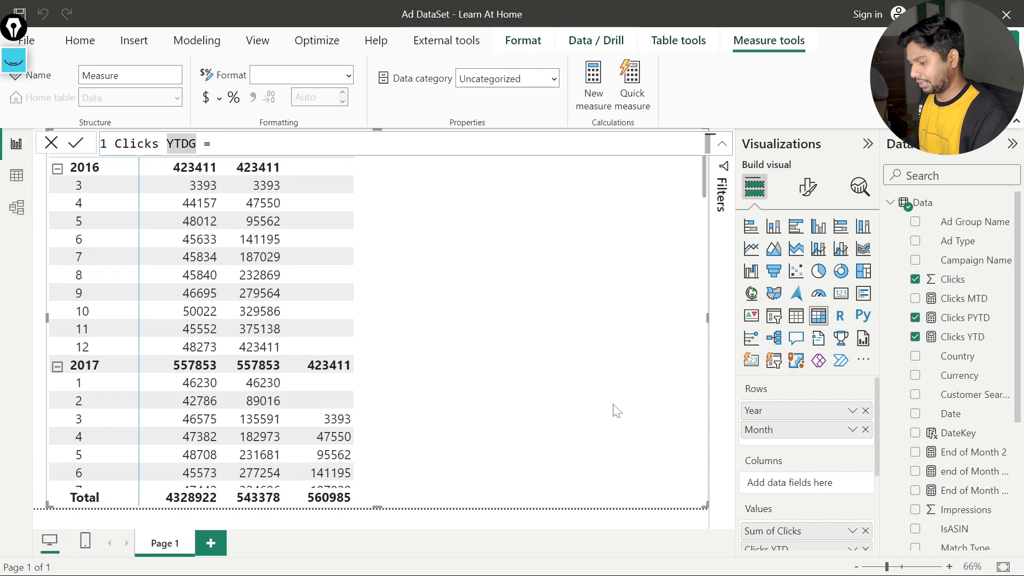
text(%)
- Define Clicks YTDG% as DIVIDE([Clicks YTD],[Clicks PYTD]) and commit the formula
key(End)
text(DIV)
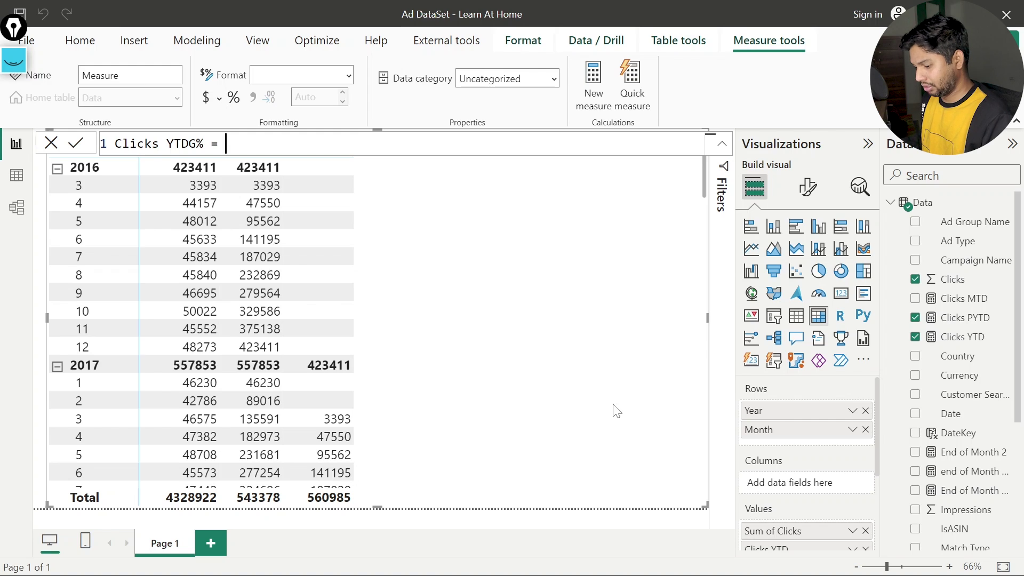
key(Tab)
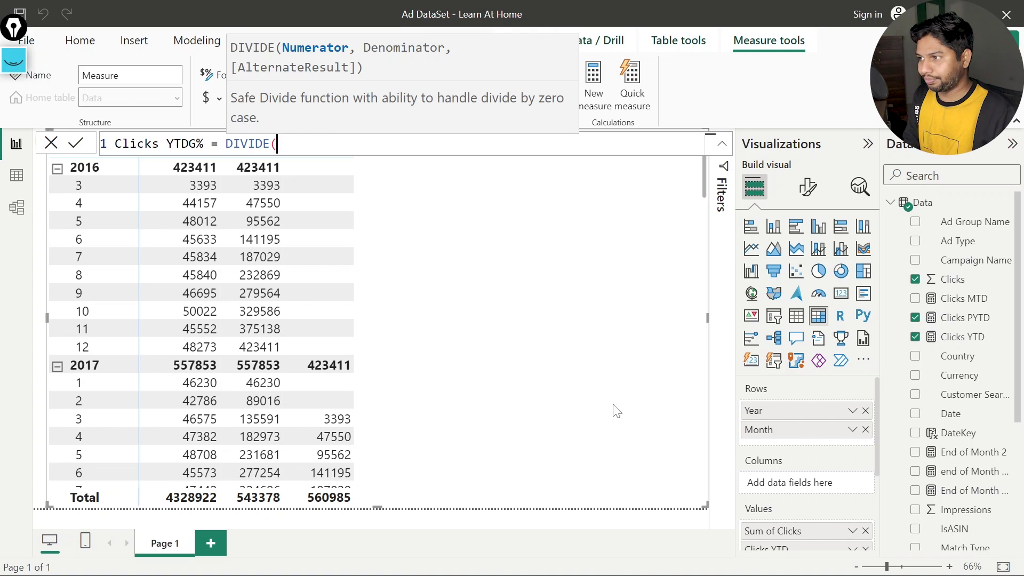
text([)
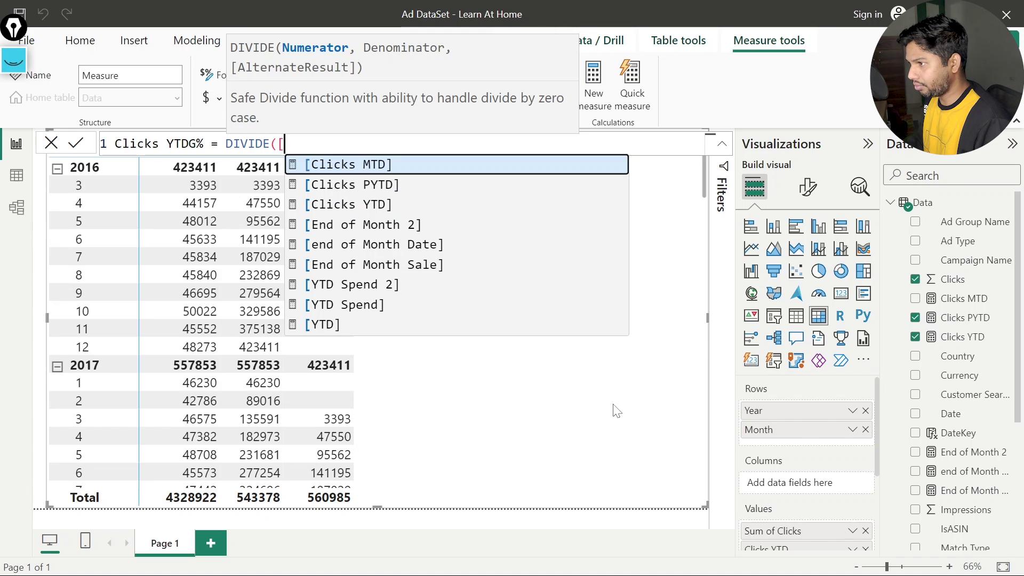
key(Down)
key(Down)
key(Tab)
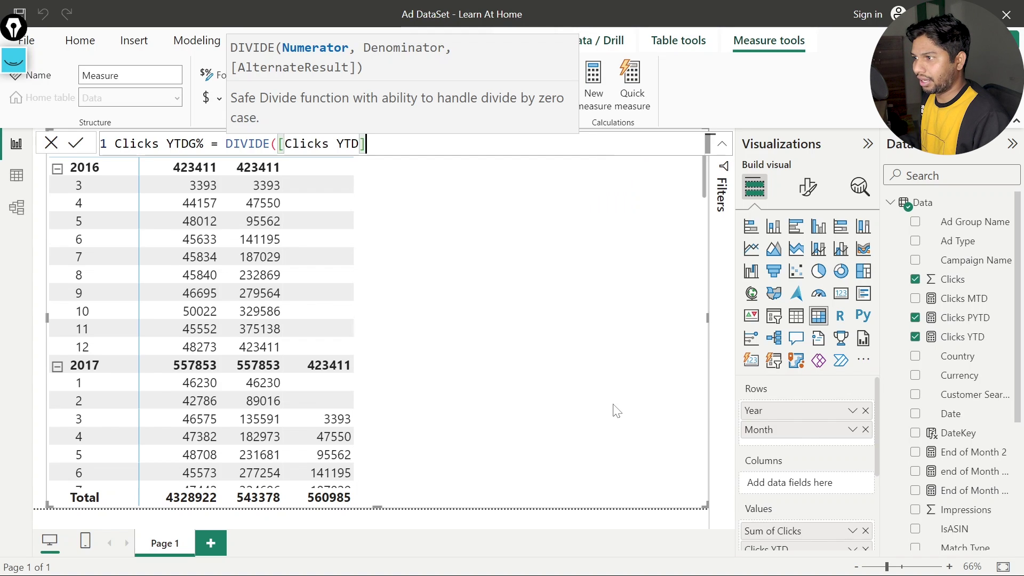
text(,[)
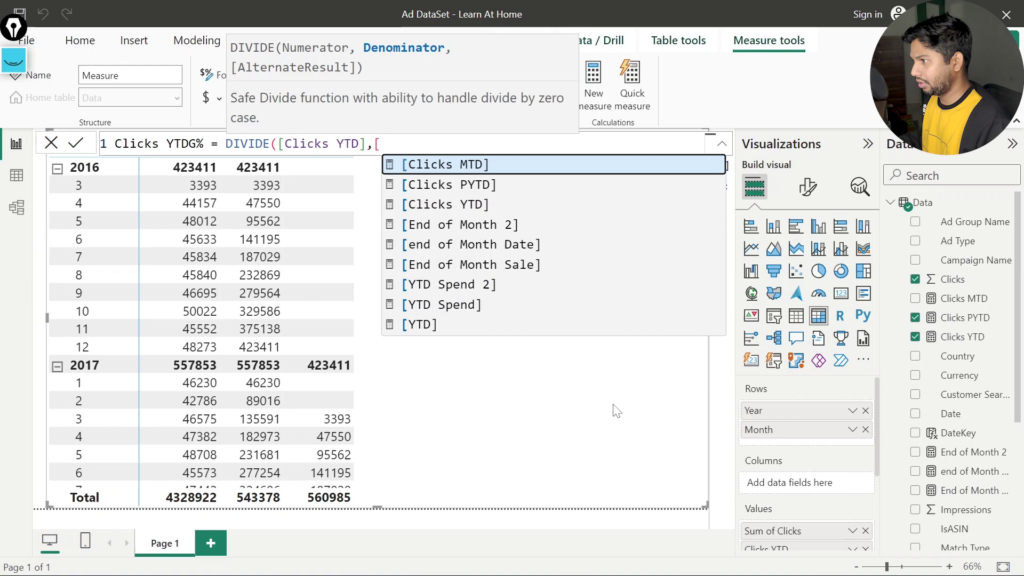
key(Down)
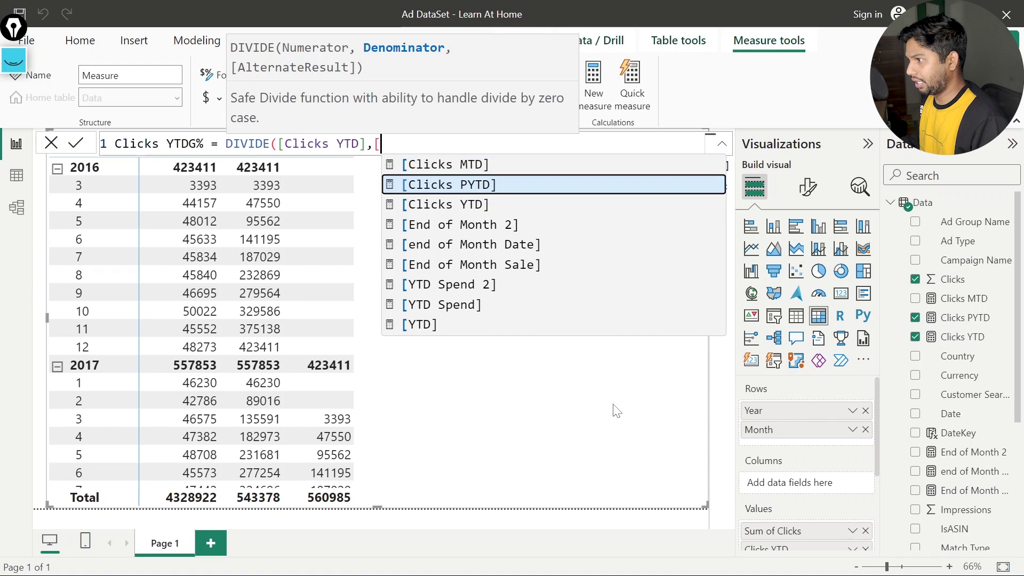
key(Tab)
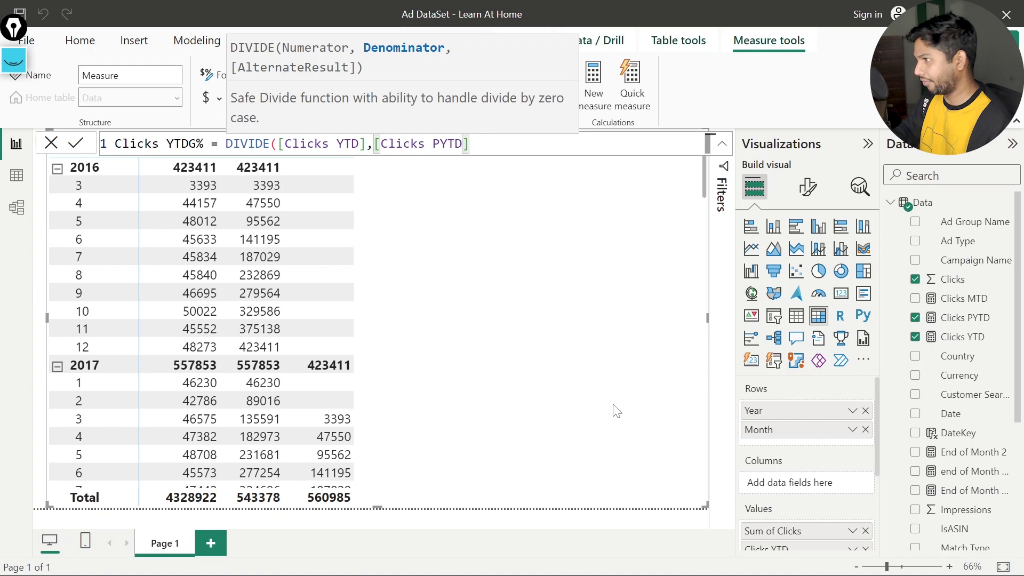
text())
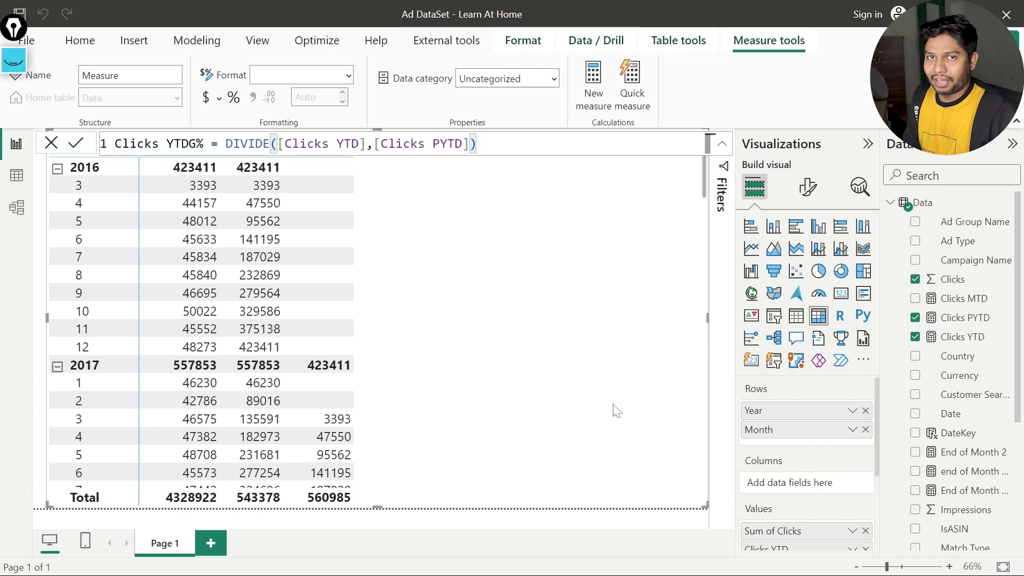
click(76, 143)
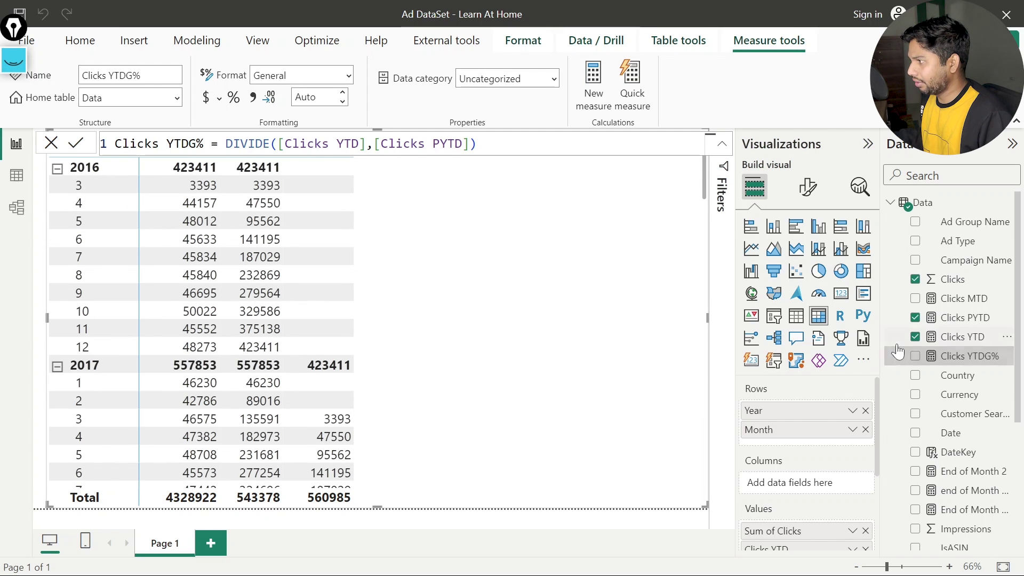
- Add the Clicks YTDG% measure to the year and month matrix and review its monthly ratios
drag(959, 356, 489, 309)
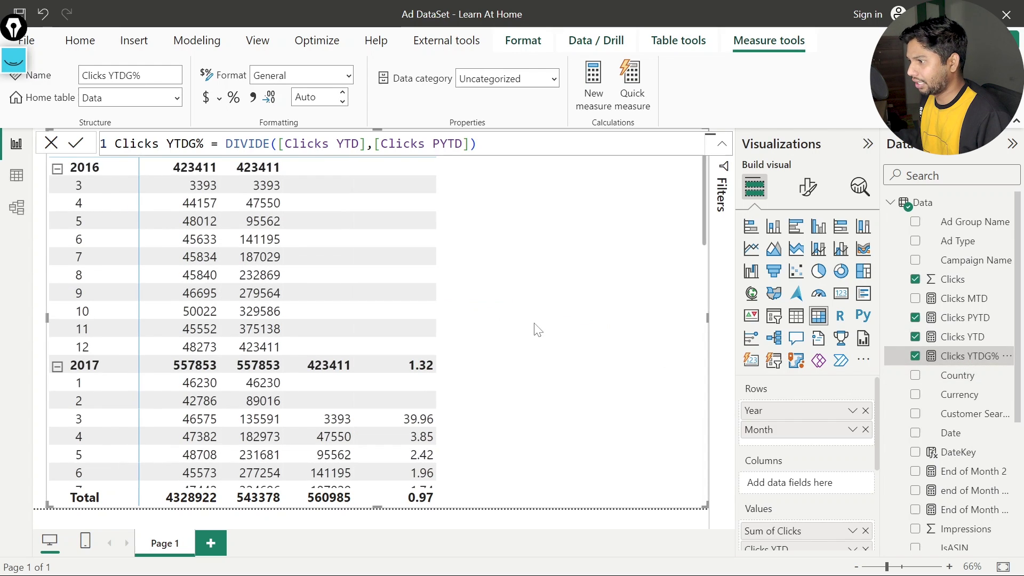
scroll(470, 420, down, 1)
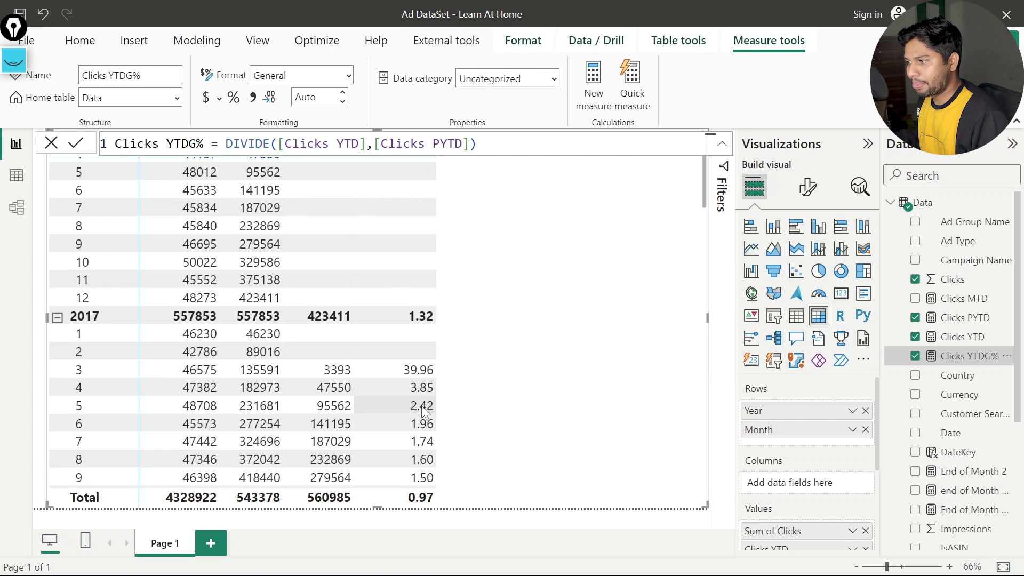
scroll(446, 405, down, 2)
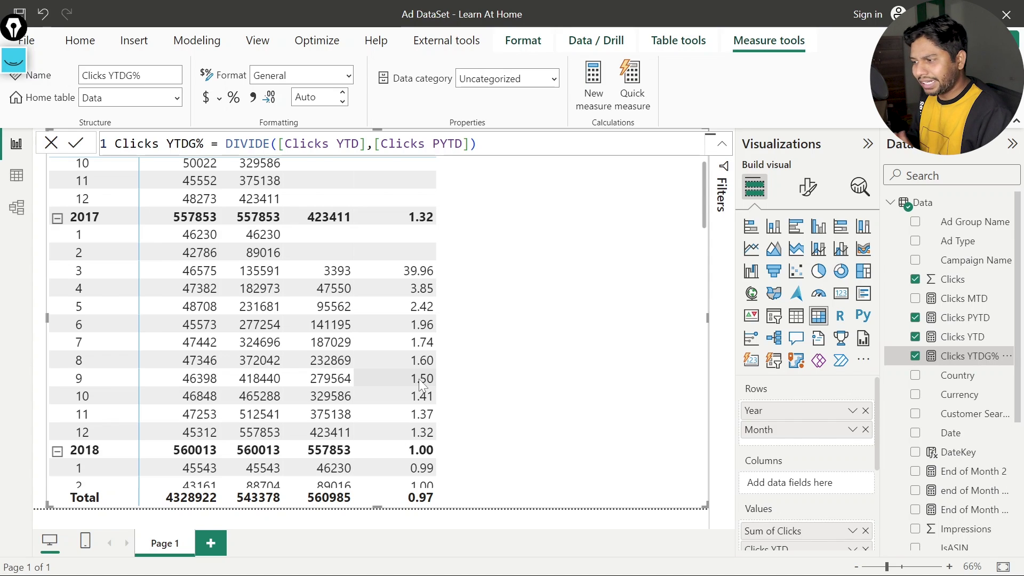
- Subtract 1 from the Clicks YTDG% formula, commit it, and format the measure as a percentage
text(-1)
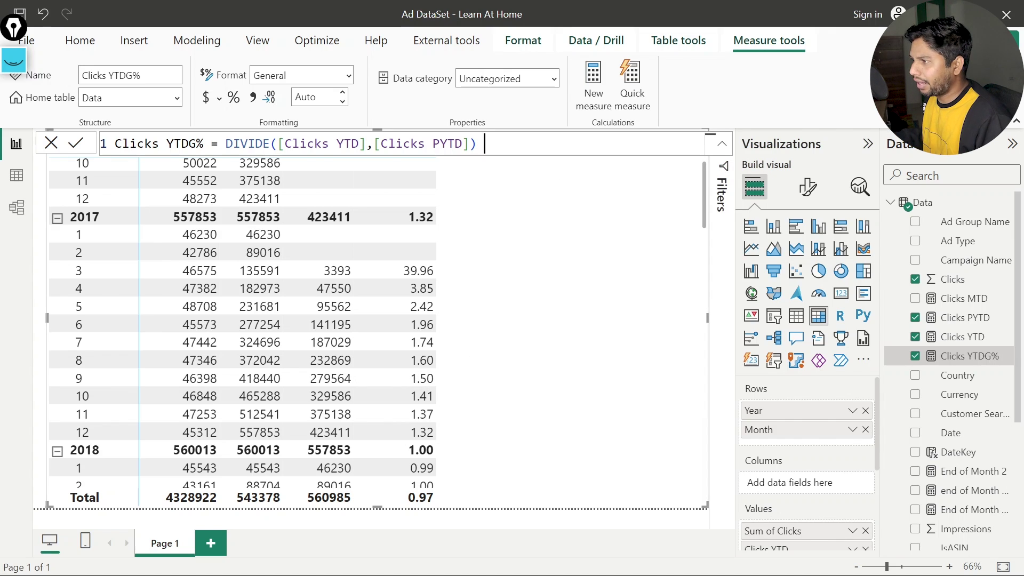
click(77, 143)
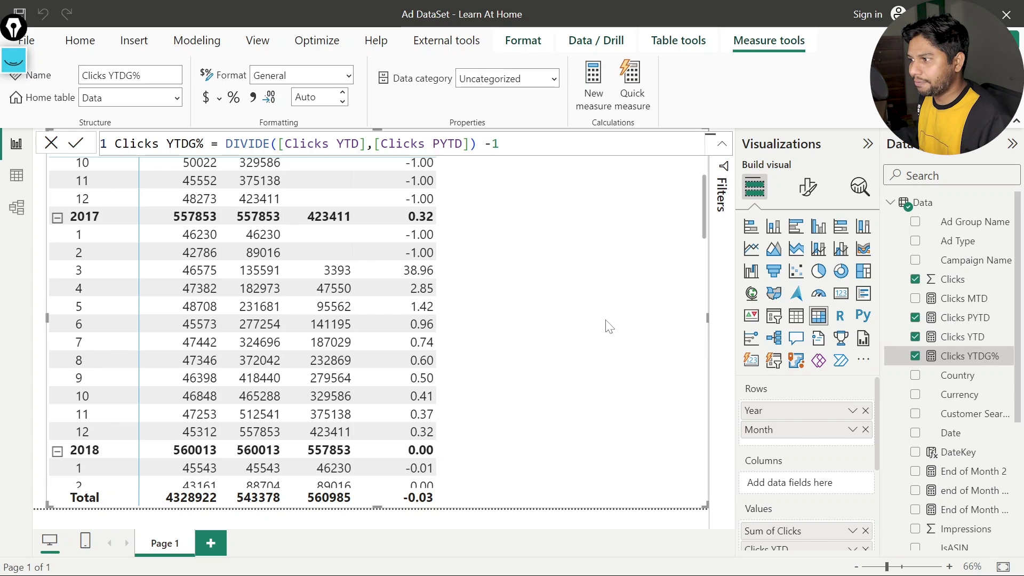
click(233, 98)
scroll(426, 276, down, 5)
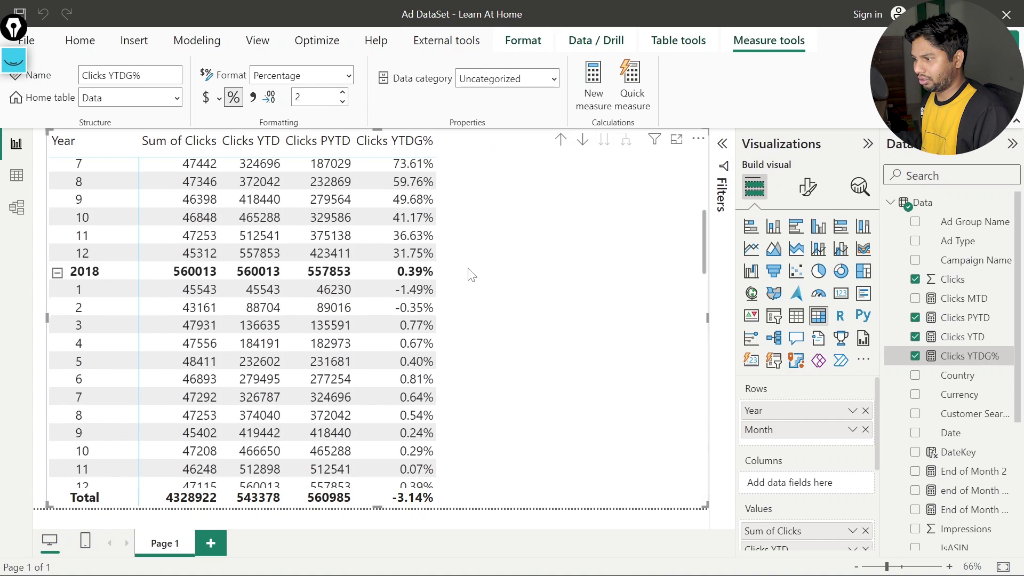
scroll(405, 290, up, 1)
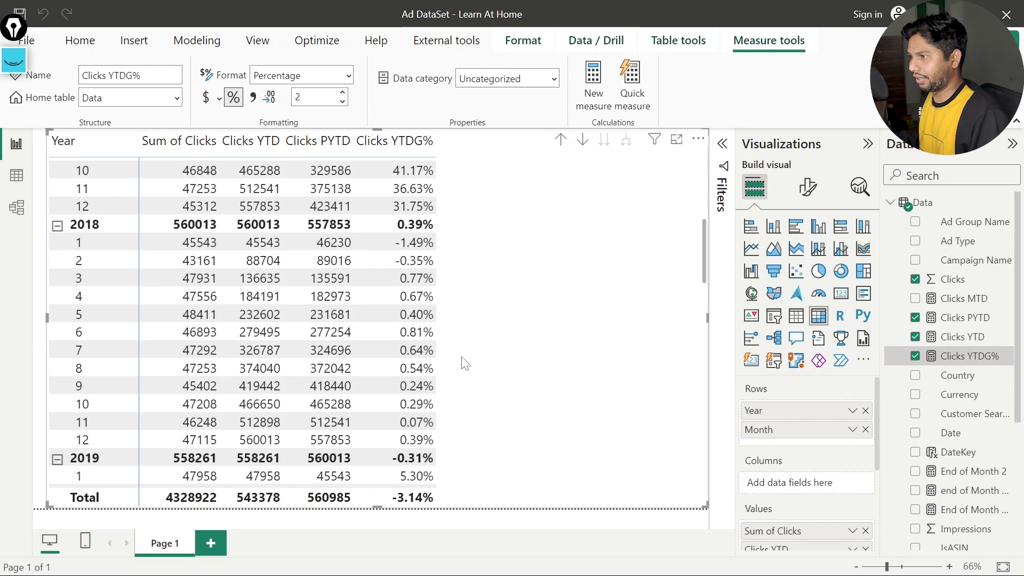
scroll(457, 361, down, 2)
click(618, 294)
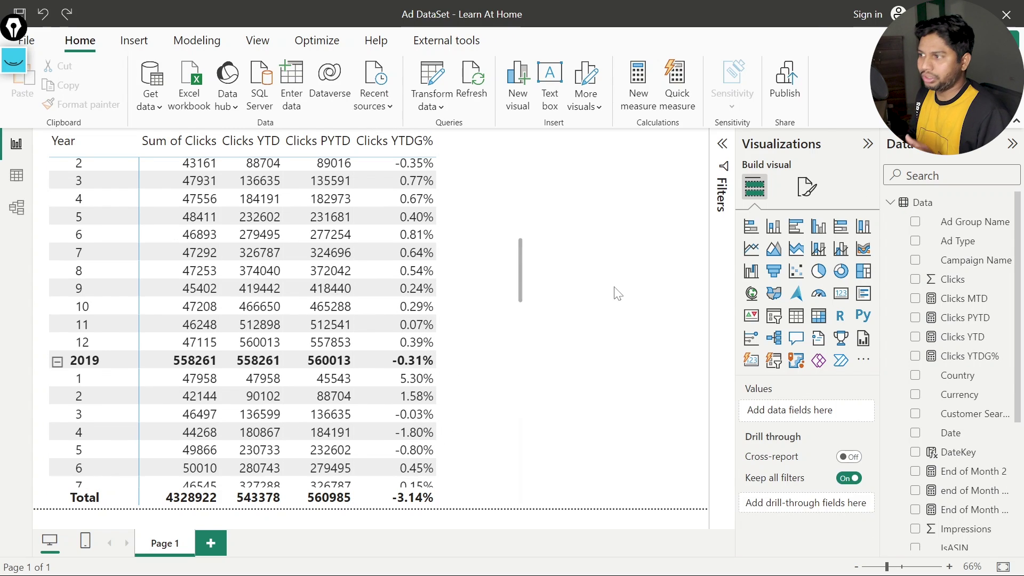